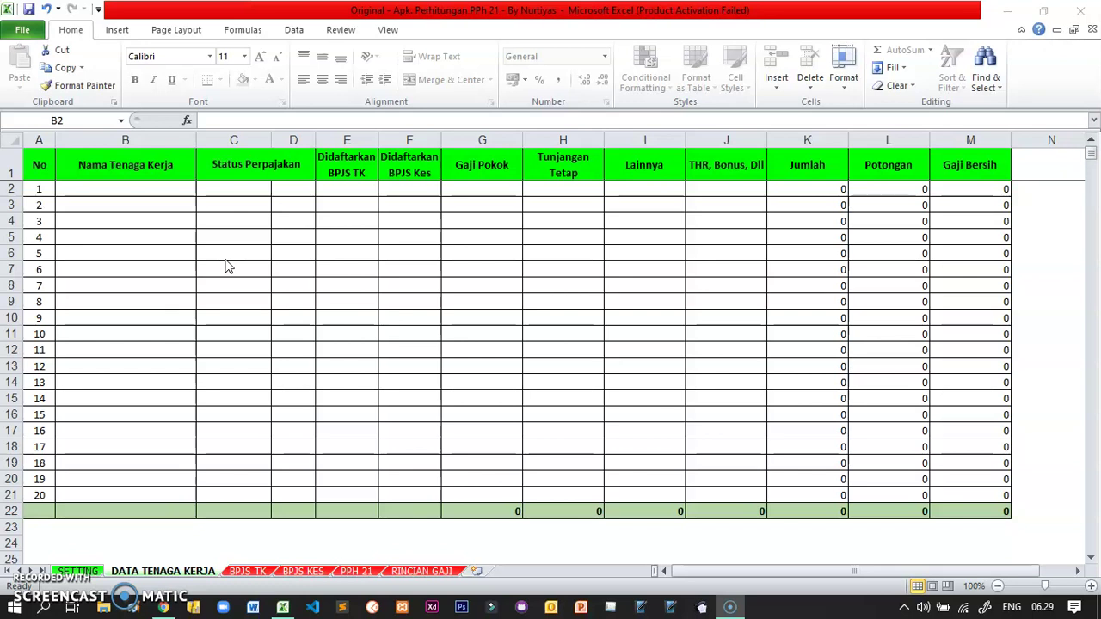
- Examine the BPJS KESEHATAN wage limits and the employer and employee contribution rates on the SETTING sheet
{"action": "left_click", "coordinate": [225, 372]}
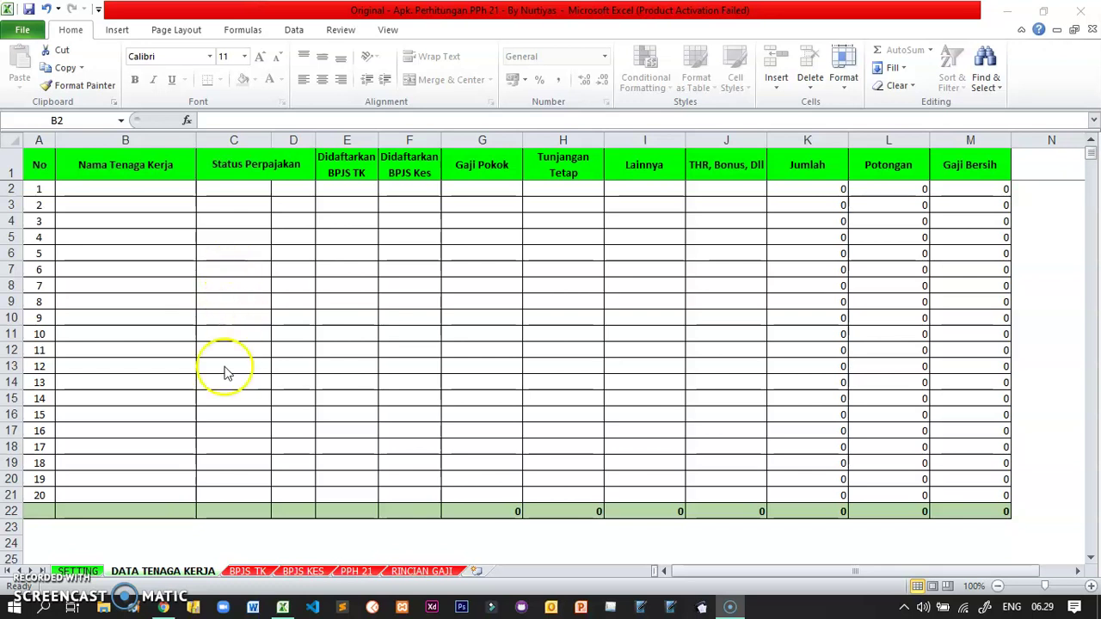
{"action": "left_click", "coordinate": [93, 574]}
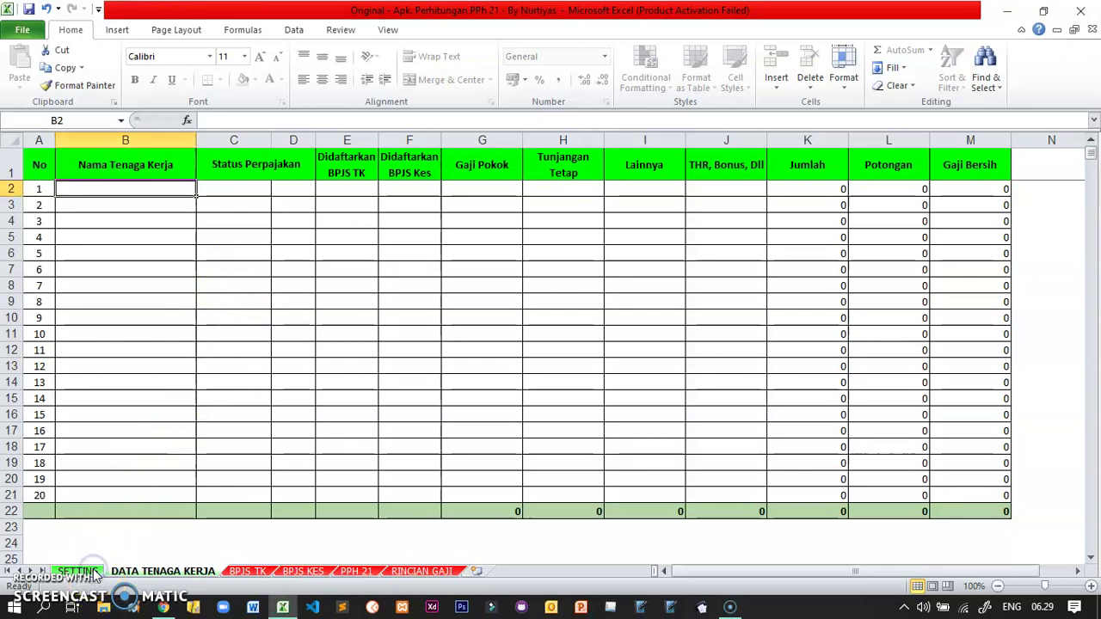
{"action": "left_click", "coordinate": [79, 572]}
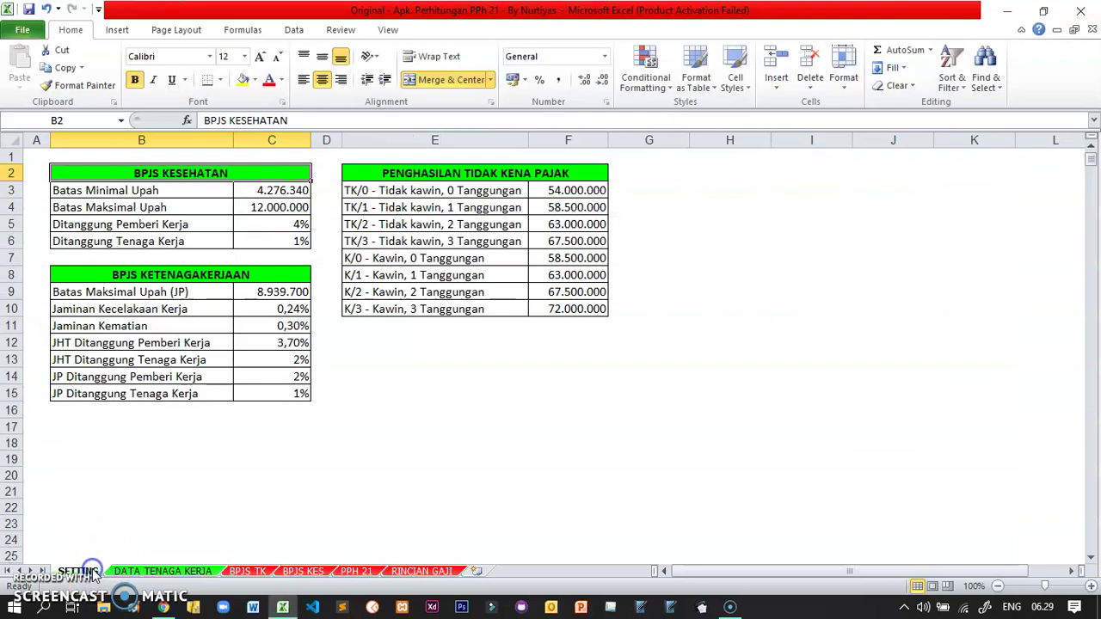
{"action": "left_click", "coordinate": [260, 193]}
{"action": "left_click", "coordinate": [261, 210]}
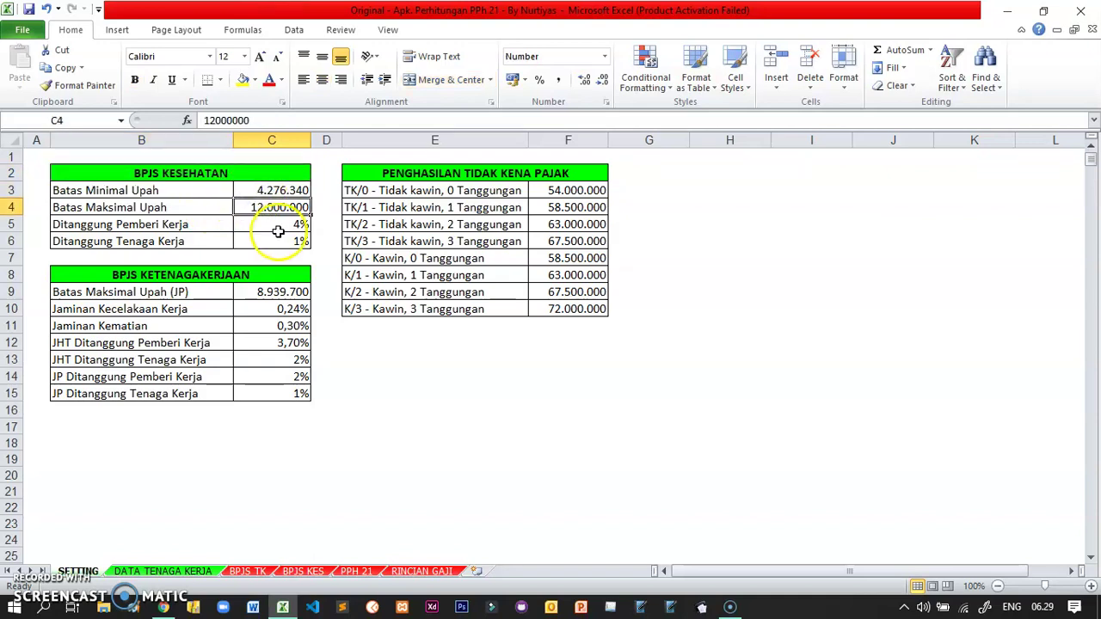
{"action": "left_click", "coordinate": [278, 225]}
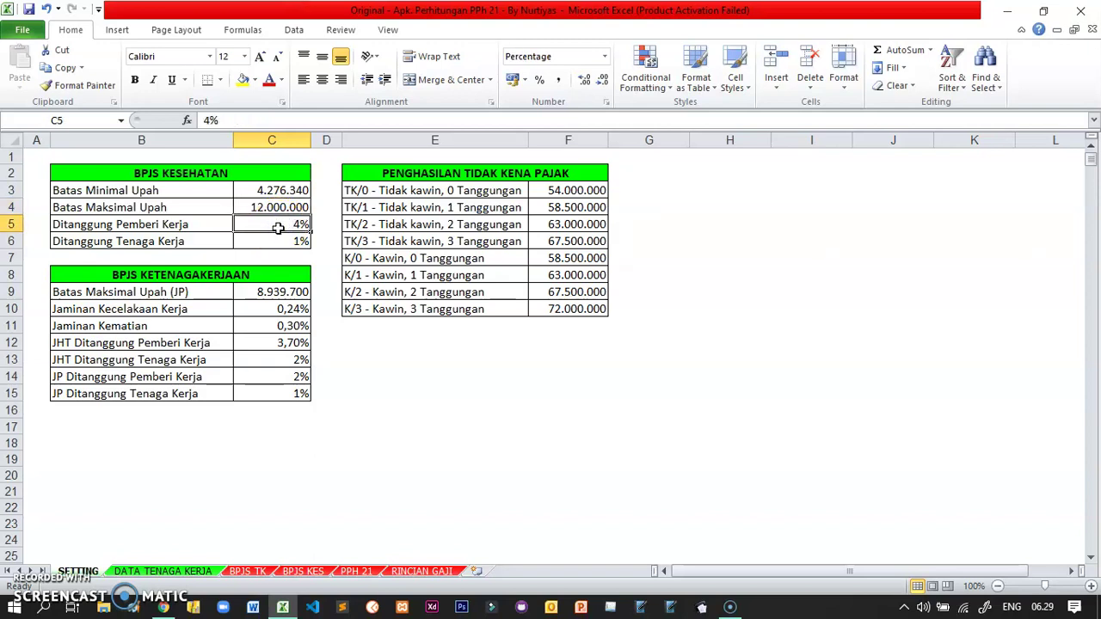
{"action": "left_click", "coordinate": [279, 246]}
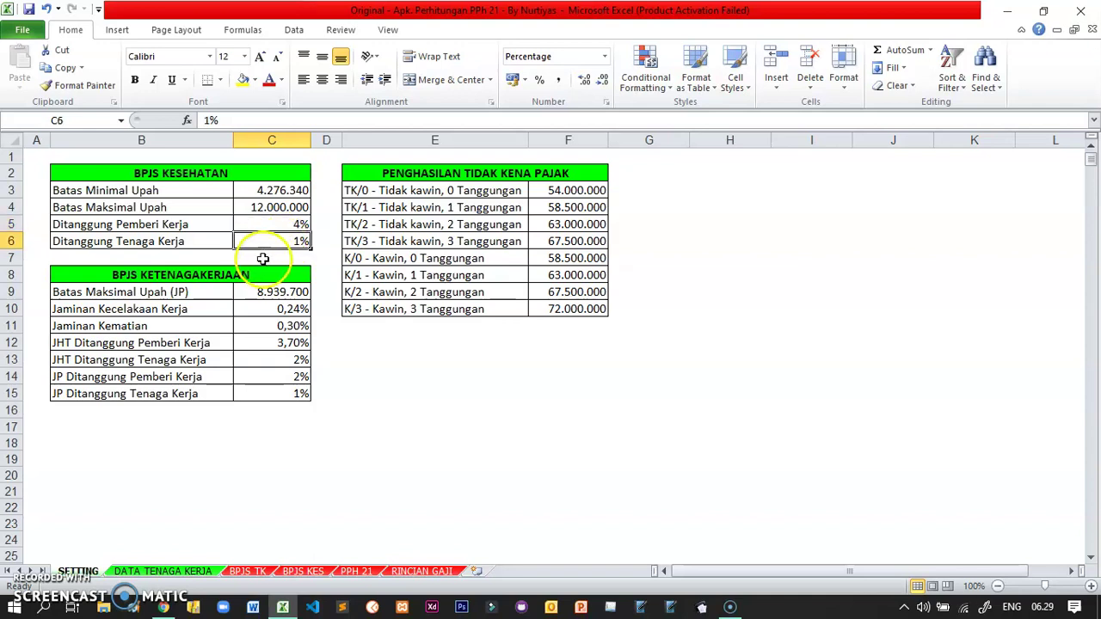
- Examine each BPJS KETENAGAKERJAAN wage limit and rate, and highlight the value ranges of both BPJS tables
{"action": "left_click", "coordinate": [261, 276]}
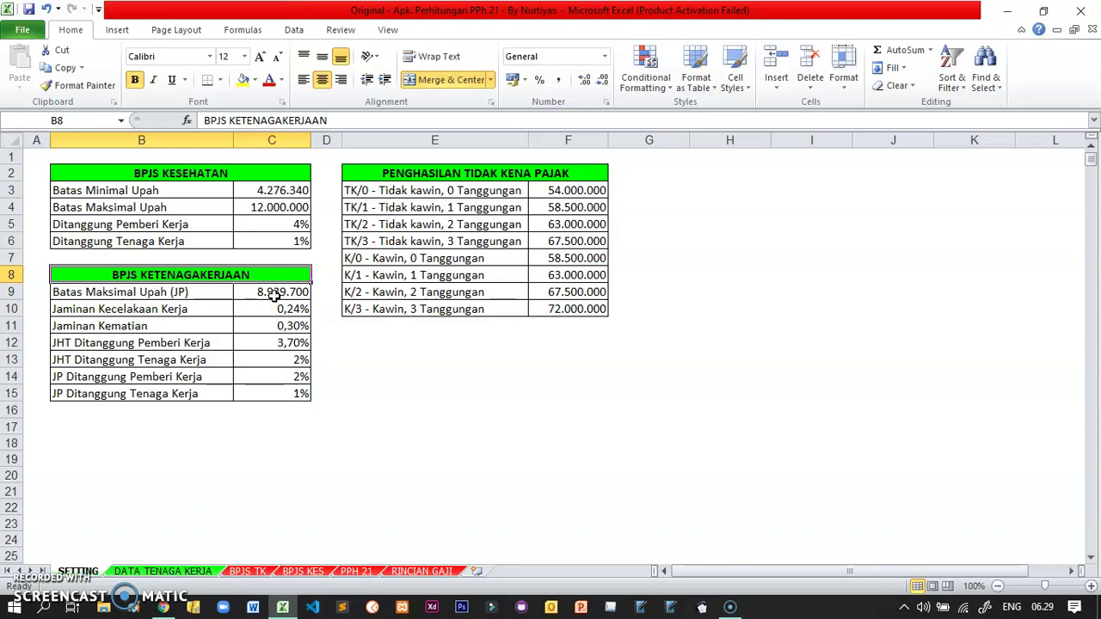
{"action": "left_click", "coordinate": [273, 294]}
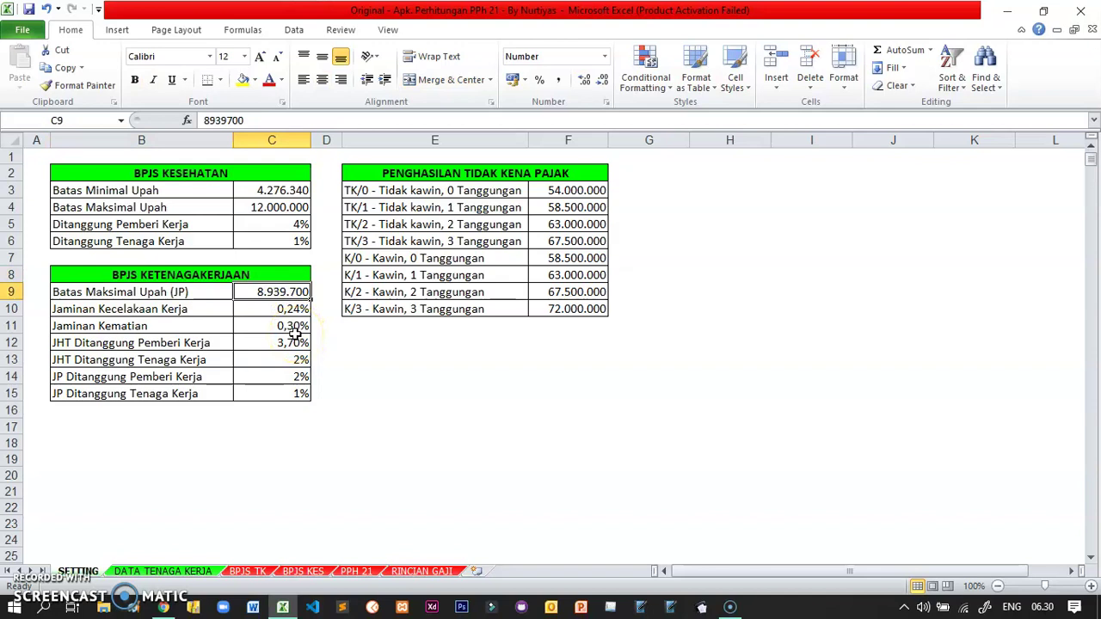
{"action": "left_click", "coordinate": [293, 313]}
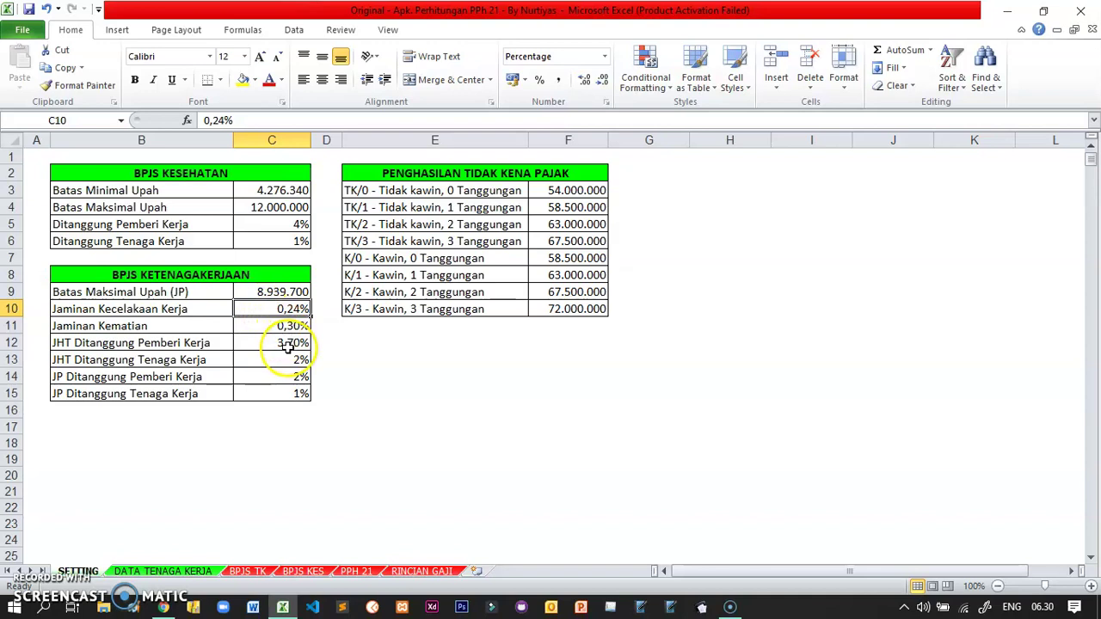
{"action": "left_click", "coordinate": [289, 328]}
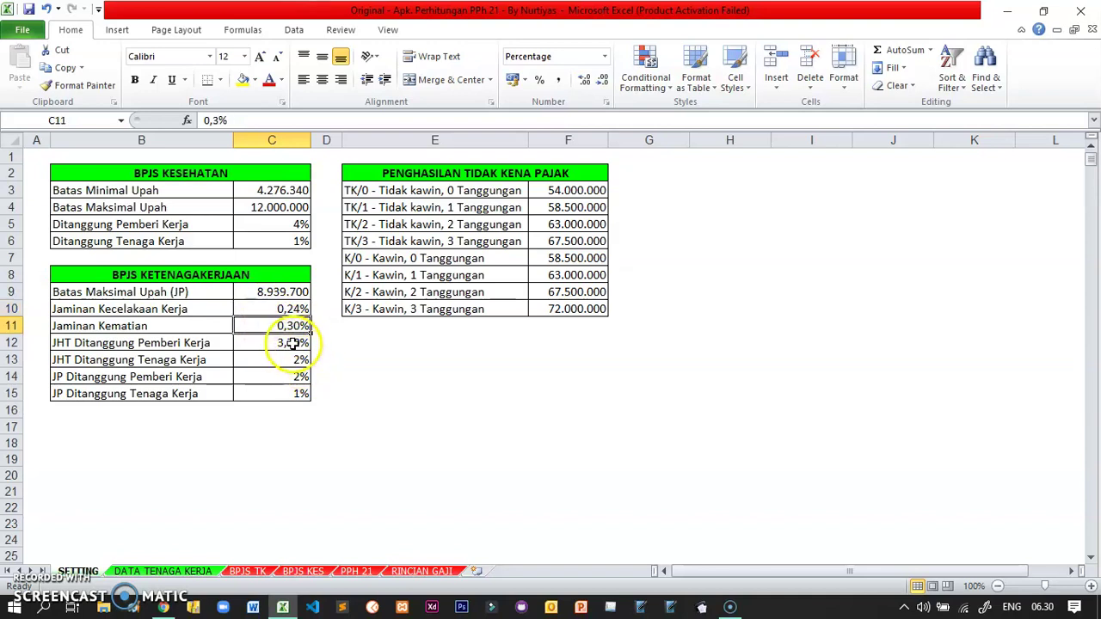
{"action": "left_click", "coordinate": [293, 345]}
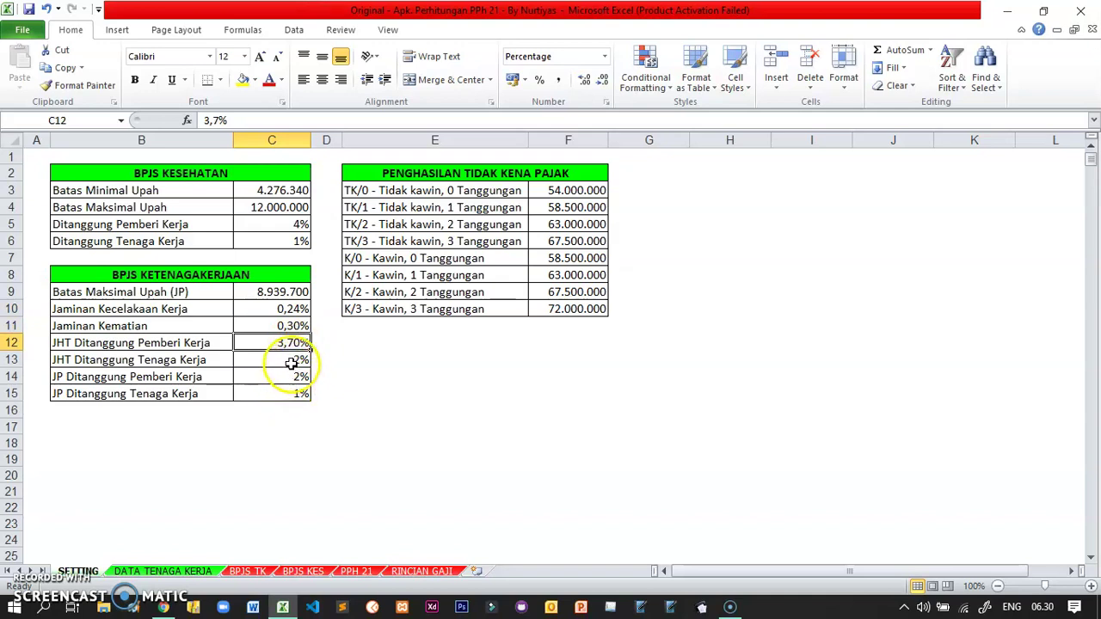
{"action": "left_click", "coordinate": [292, 362]}
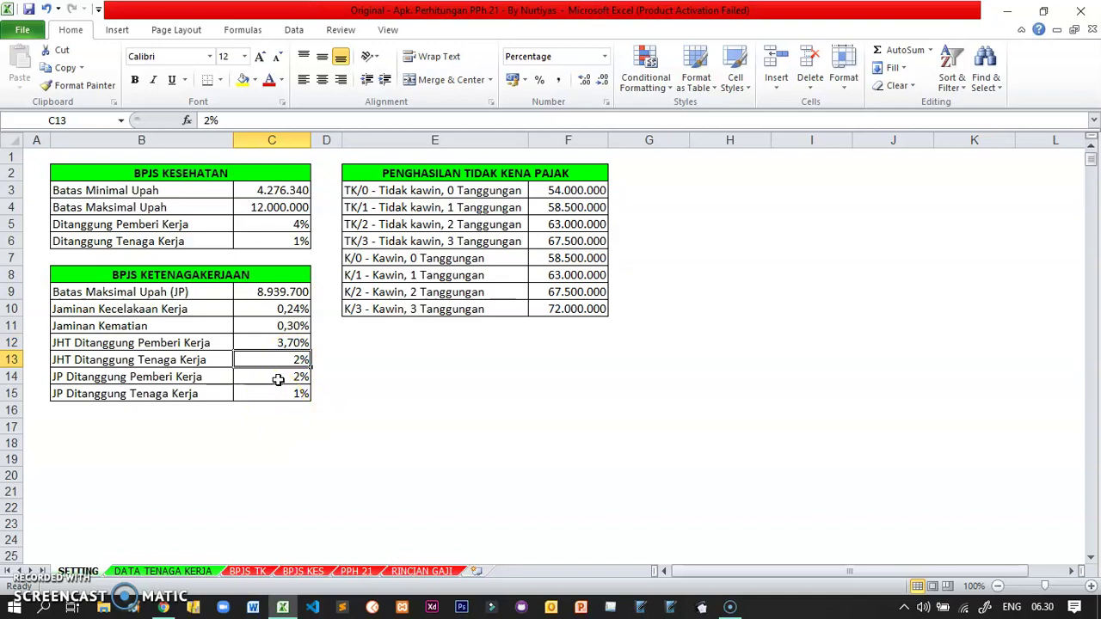
{"action": "left_click", "coordinate": [278, 379]}
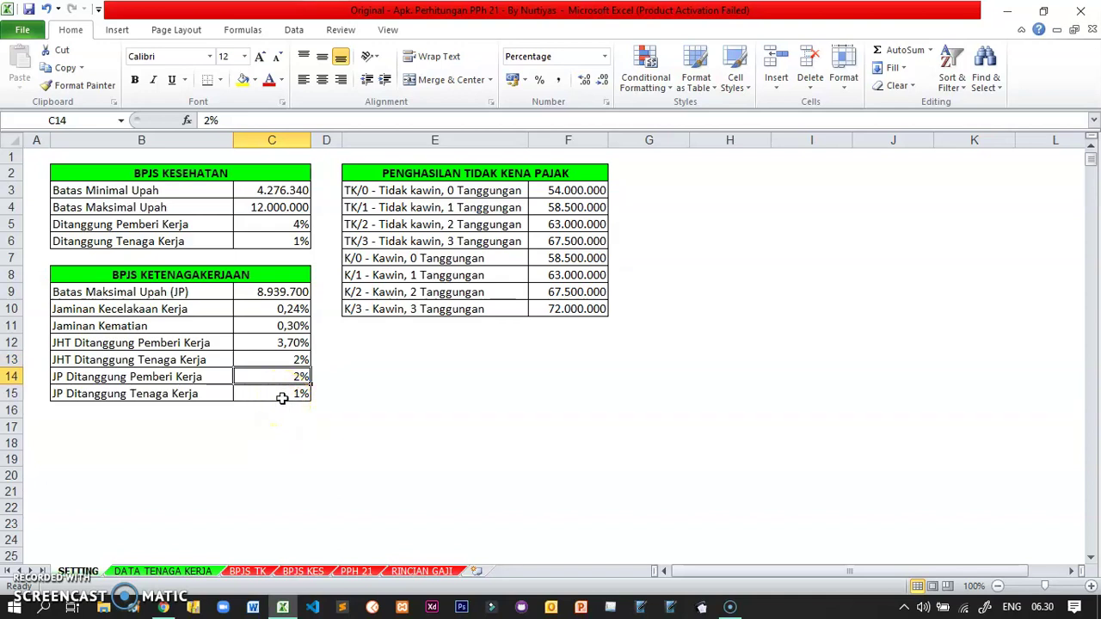
{"action": "left_click", "coordinate": [282, 396]}
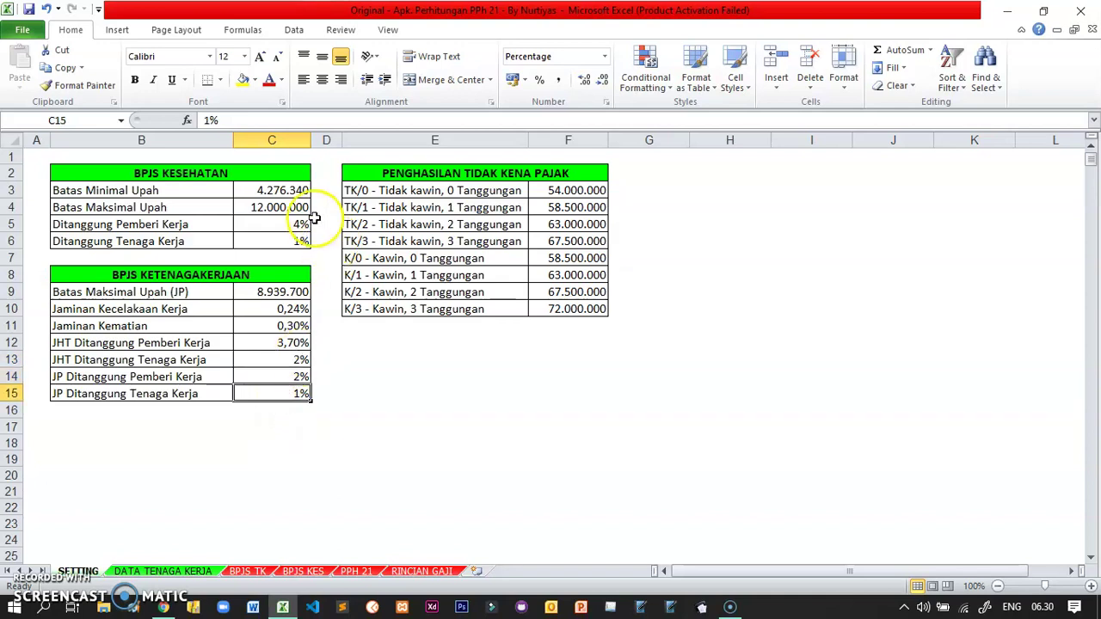
{"action": "left_click_drag", "start_coordinate": [283, 193], "coordinate": [282, 241]}
{"action": "left_click_drag", "start_coordinate": [289, 293], "coordinate": [282, 393]}
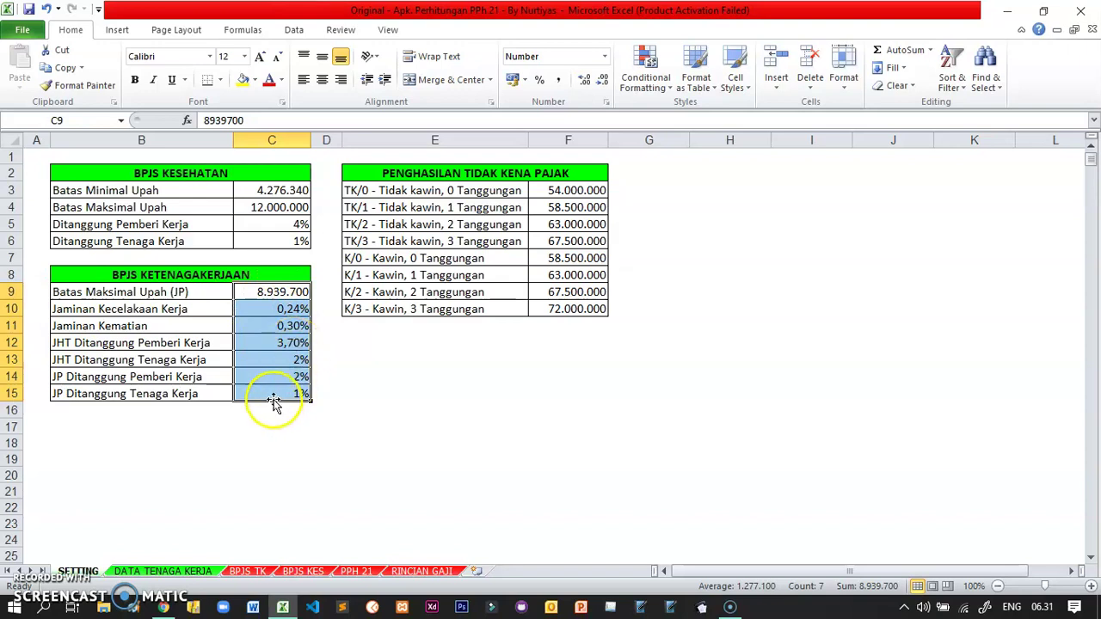
- Enter the first employee's name under Nama Tenaga Kerja on the DATA TENAGA KERJA sheet
{"action": "left_click", "coordinate": [196, 573]}
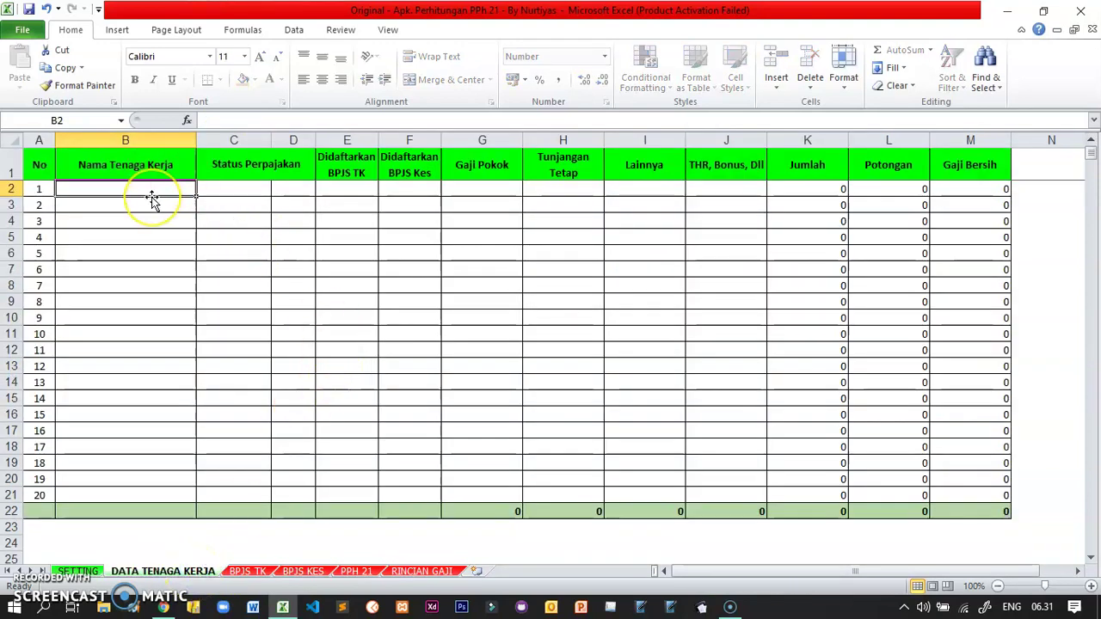
{"action": "left_click_drag", "start_coordinate": [148, 199], "coordinate": [737, 490]}
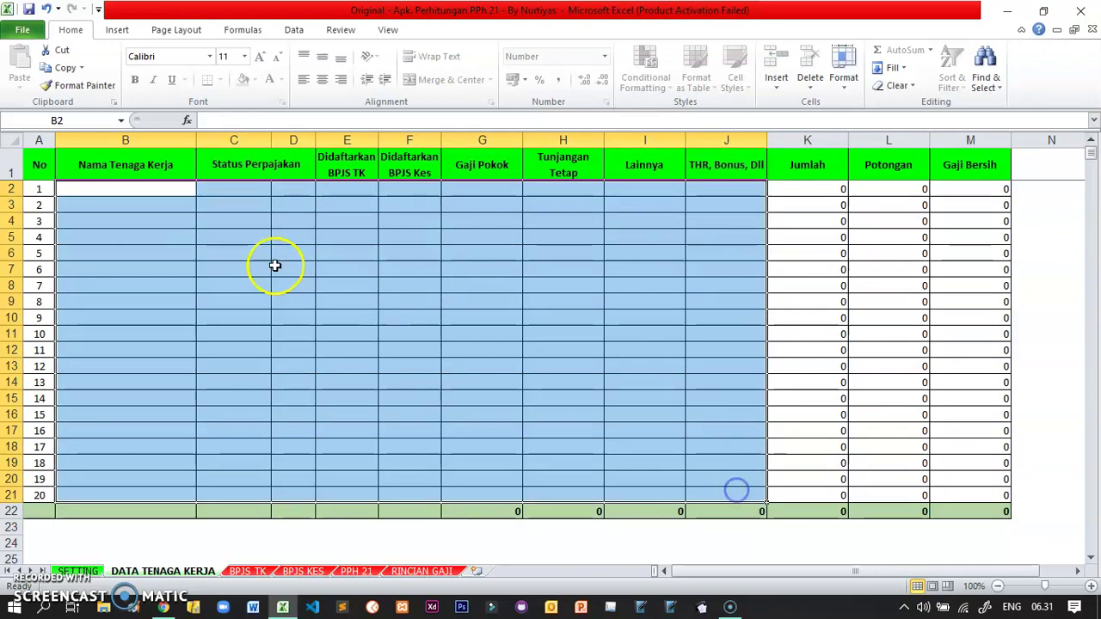
{"action": "left_click", "coordinate": [157, 189]}
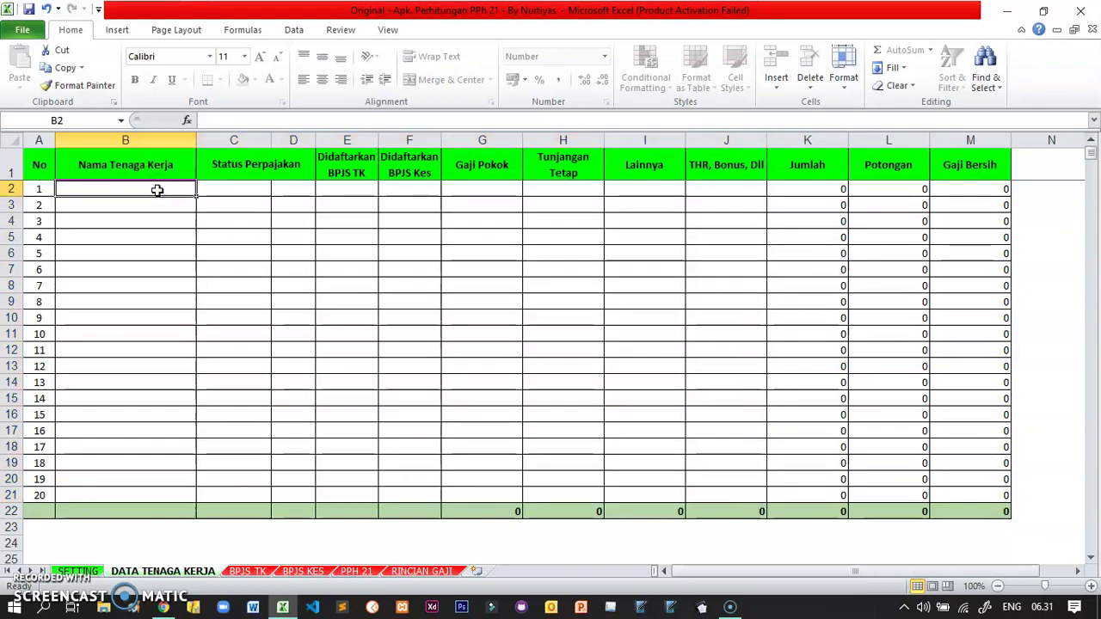
{"action": "type", "text": "Nurtiyas"}
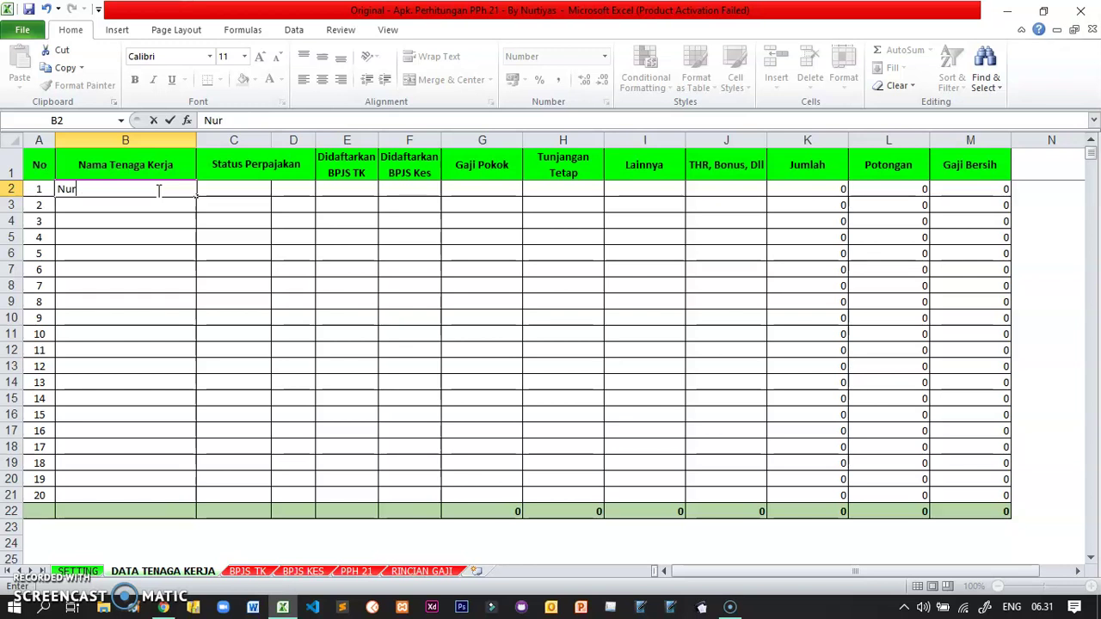
- Set the first employee's Status Perpajakan to NPWP with the K/1 marital and dependant category
{"action": "left_click", "coordinate": [238, 197]}
{"action": "left_click", "coordinate": [276, 191]}
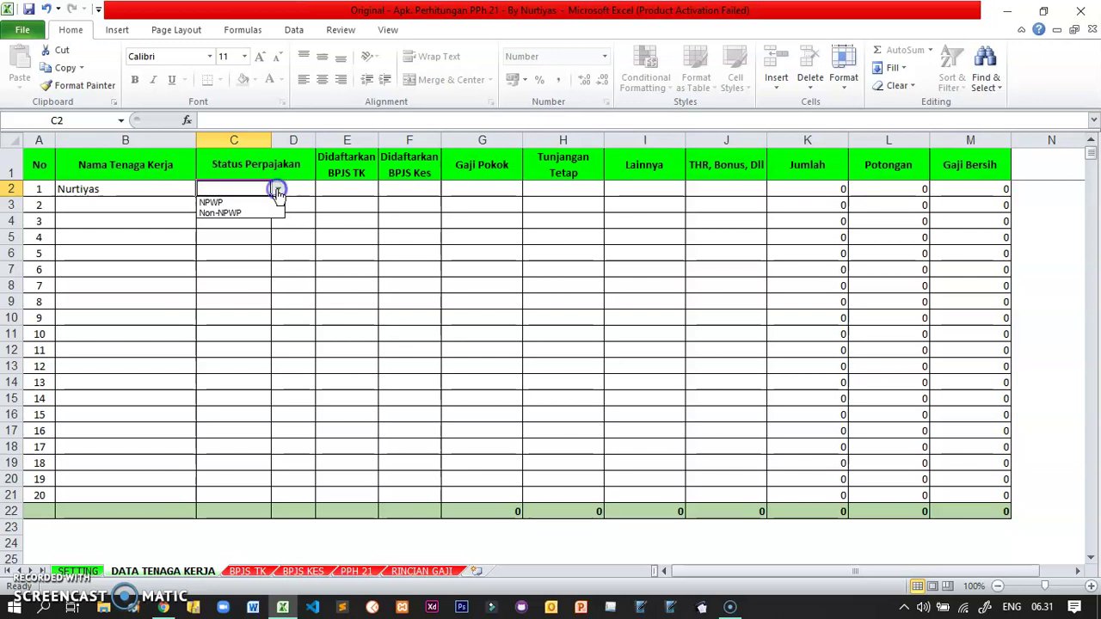
{"action": "left_click", "coordinate": [269, 207]}
{"action": "left_click", "coordinate": [298, 190]}
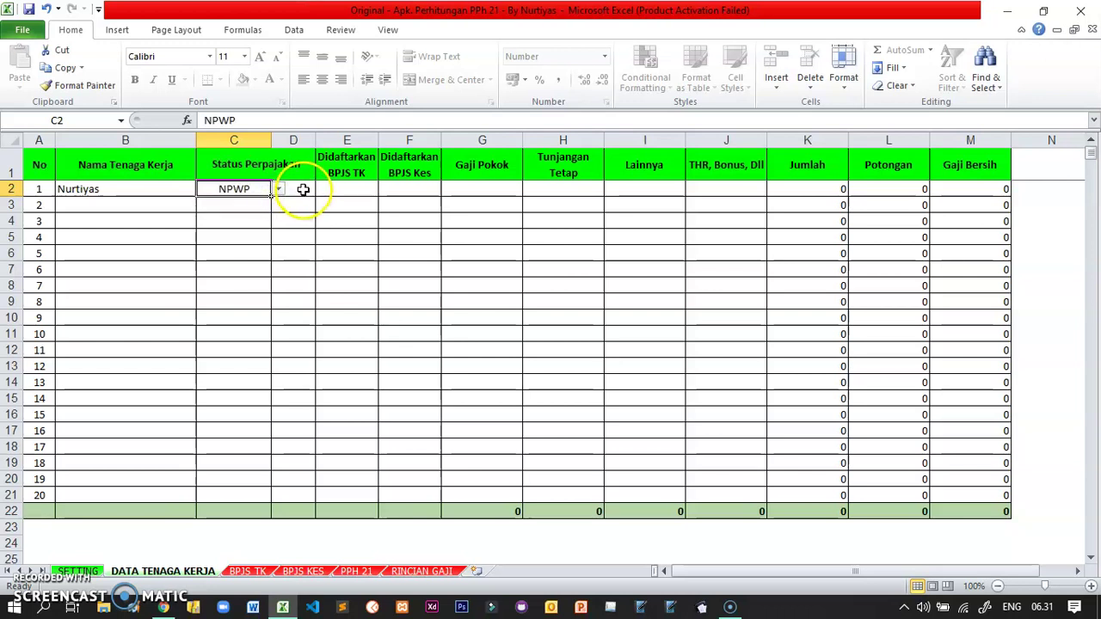
{"action": "left_click", "coordinate": [321, 191]}
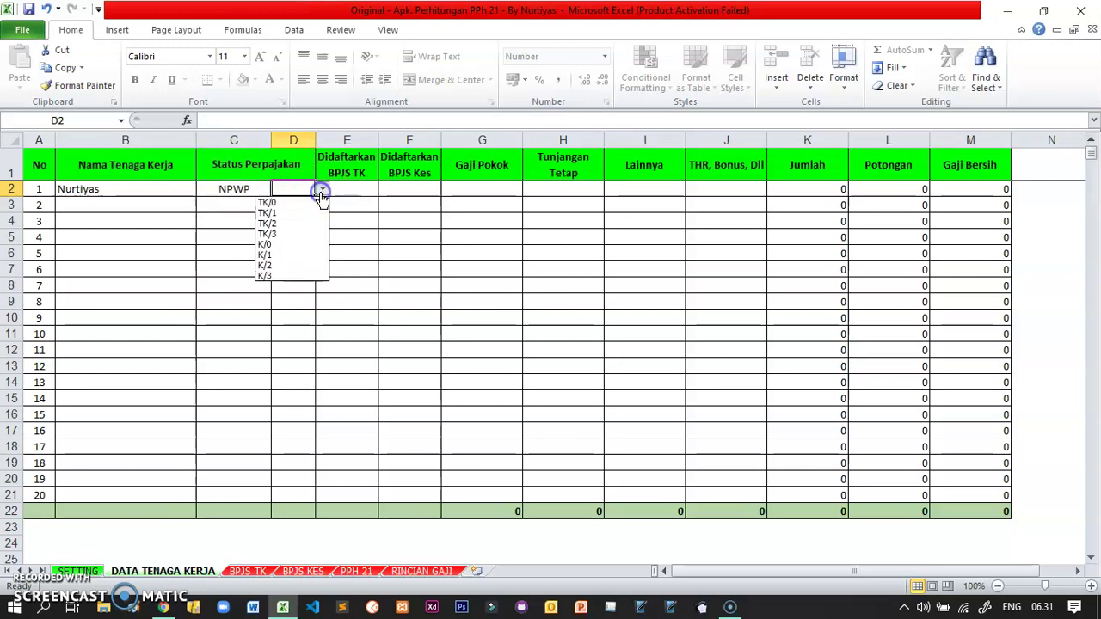
{"action": "left_click", "coordinate": [269, 256]}
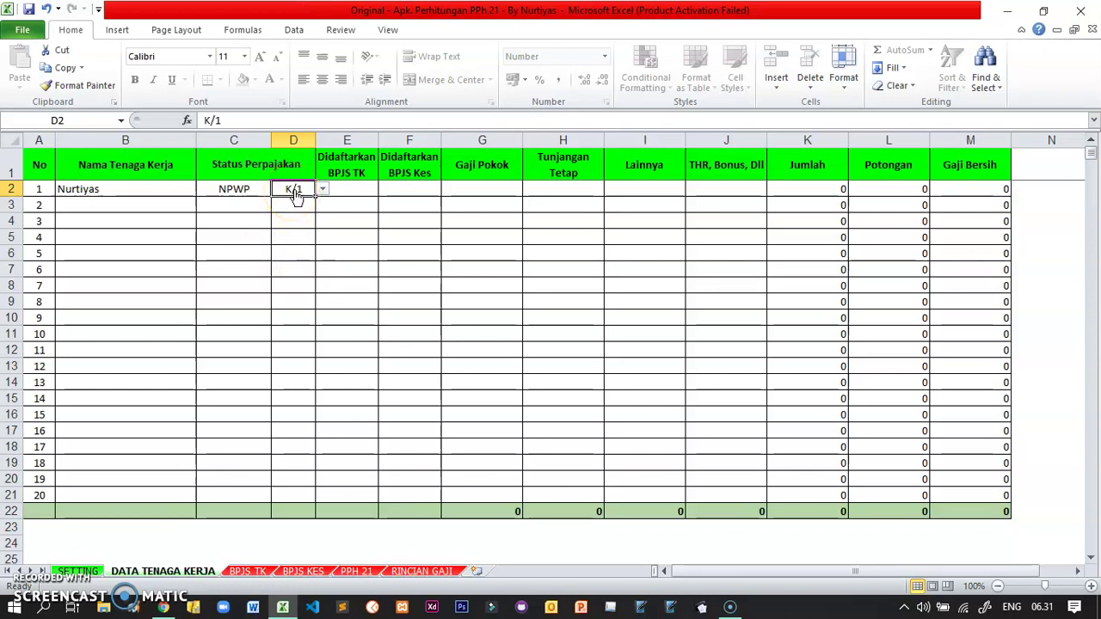
{"action": "left_click", "coordinate": [322, 191]}
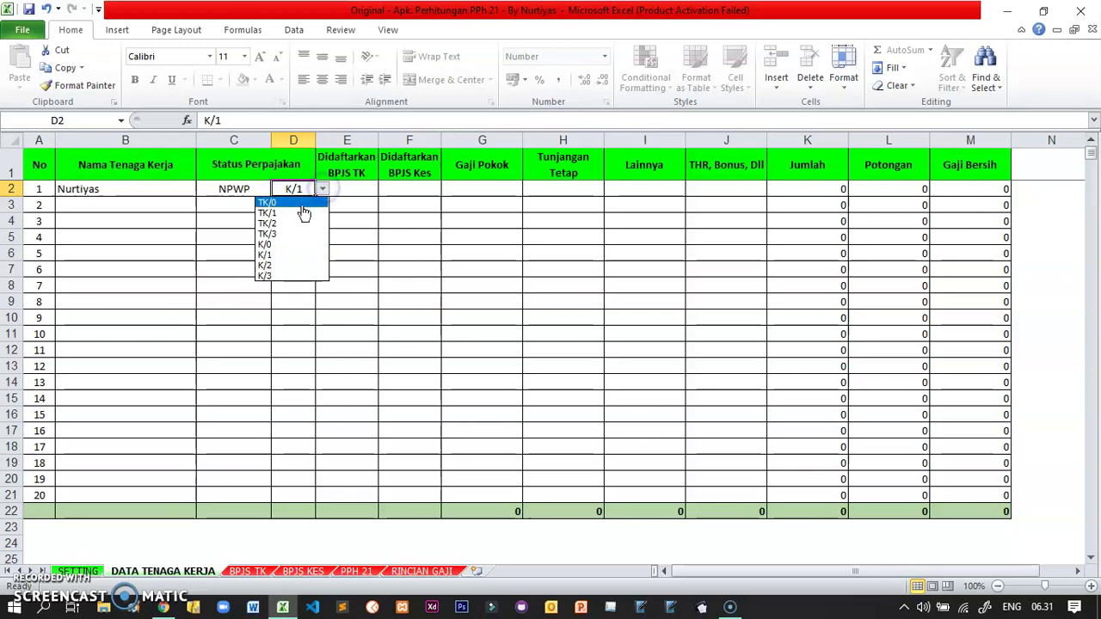
{"action": "left_click", "coordinate": [292, 257]}
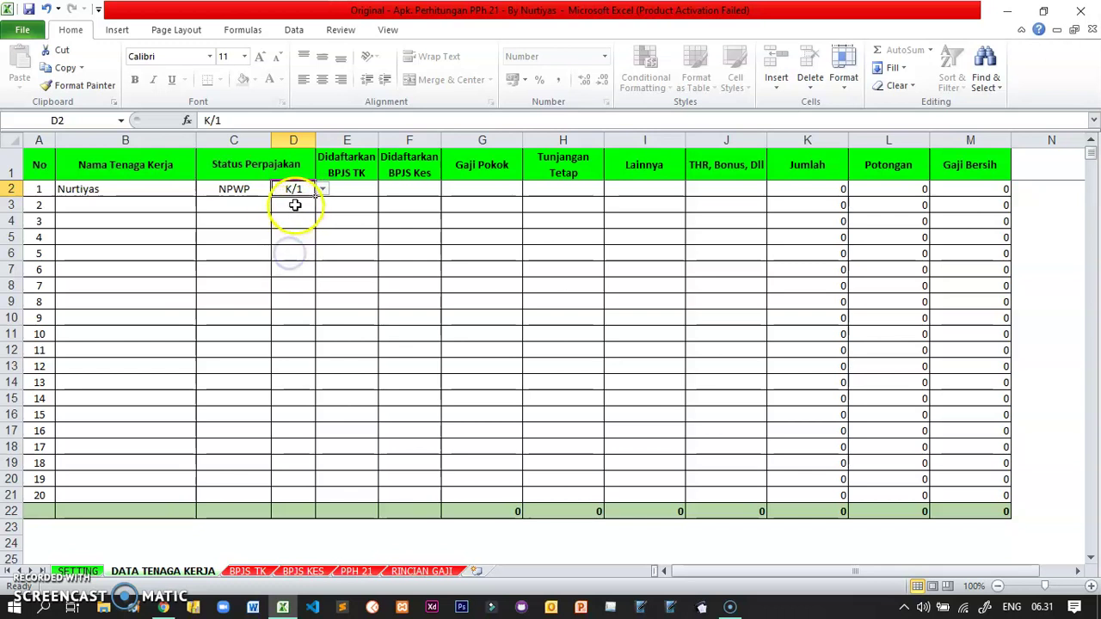
- Check the K/1 entry in the PENGHASILAN TIDAK KENA PAJAK table on the SETTING sheet
{"action": "left_click", "coordinate": [79, 571]}
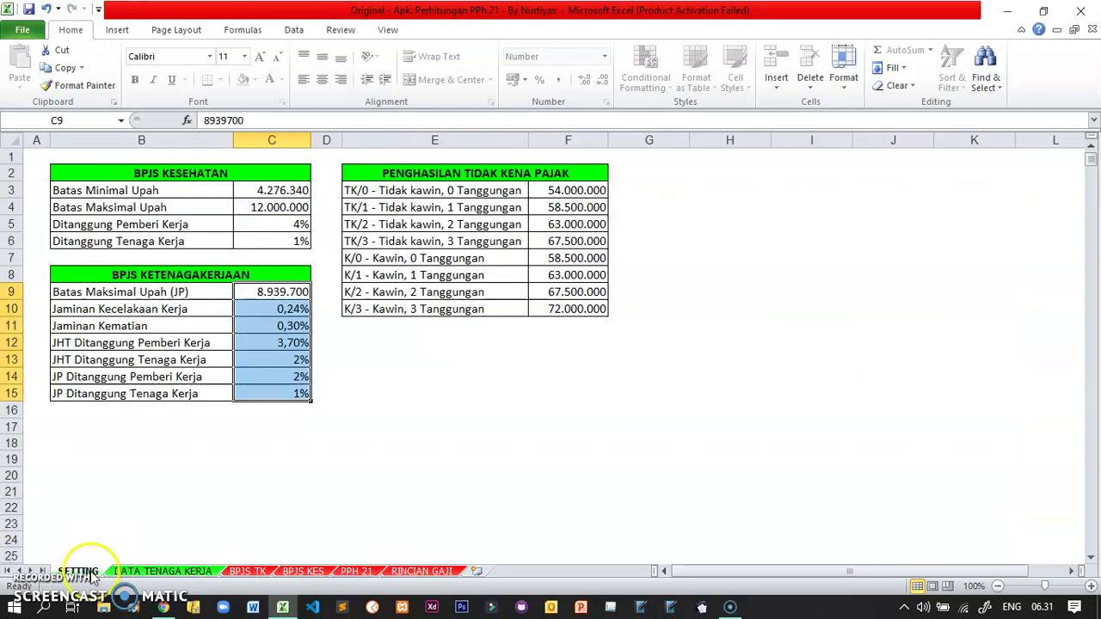
{"action": "left_click", "coordinate": [430, 176]}
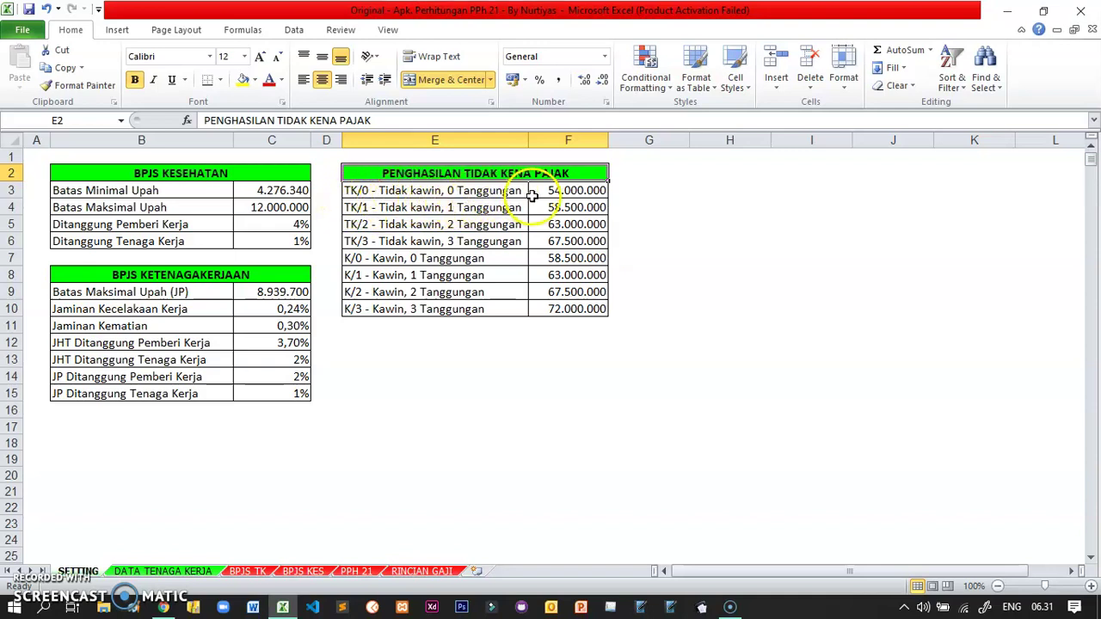
{"action": "left_click", "coordinate": [384, 278]}
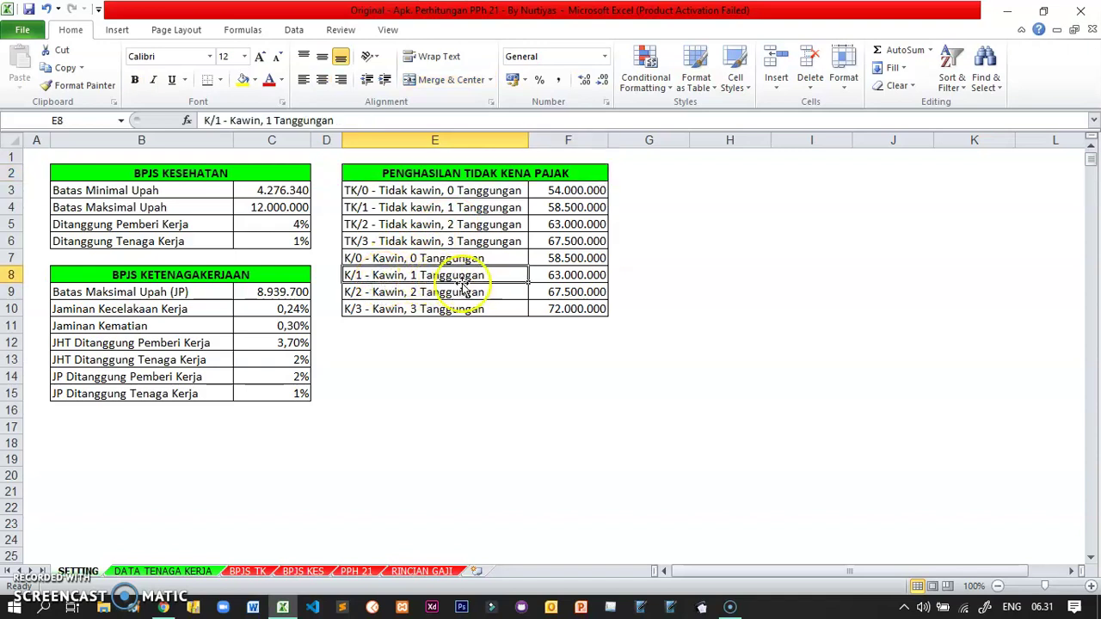
- On the DATA TENAGA KERJA sheet, set both Didaftarkan BPJS TK and Didaftarkan BPJS Kes to Ya for the first employee
{"action": "left_click", "coordinate": [165, 572]}
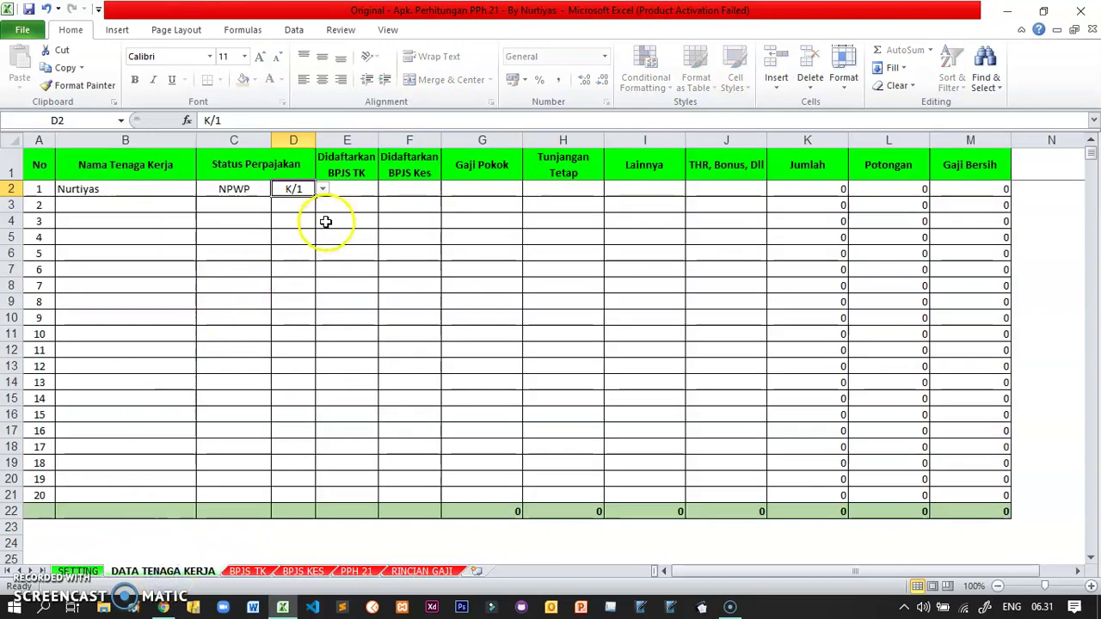
{"action": "left_click", "coordinate": [360, 195]}
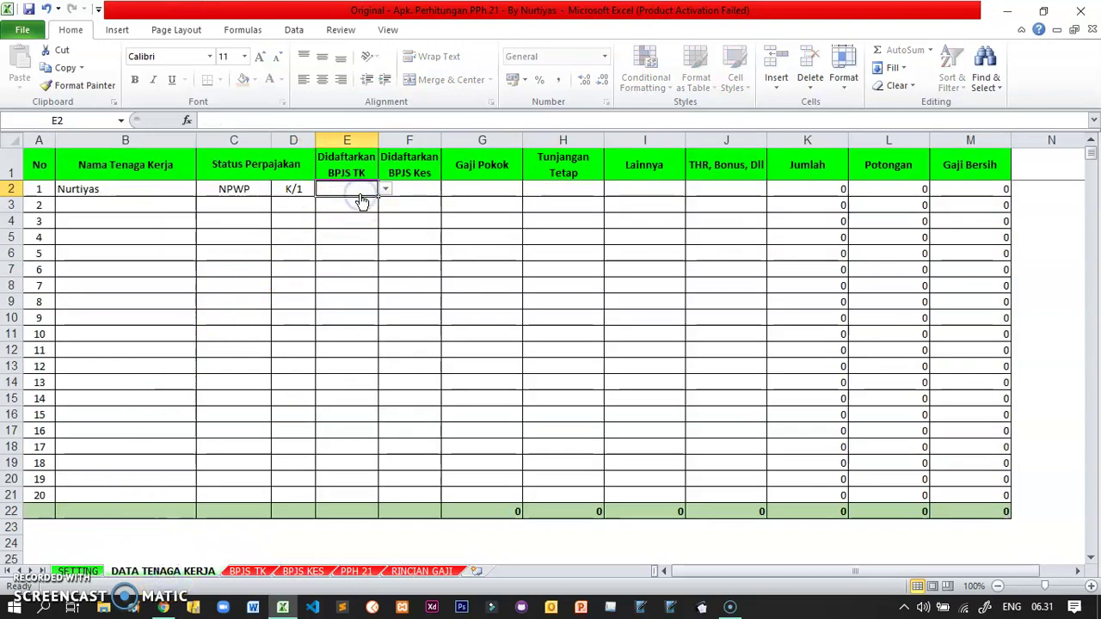
{"action": "left_click", "coordinate": [386, 190]}
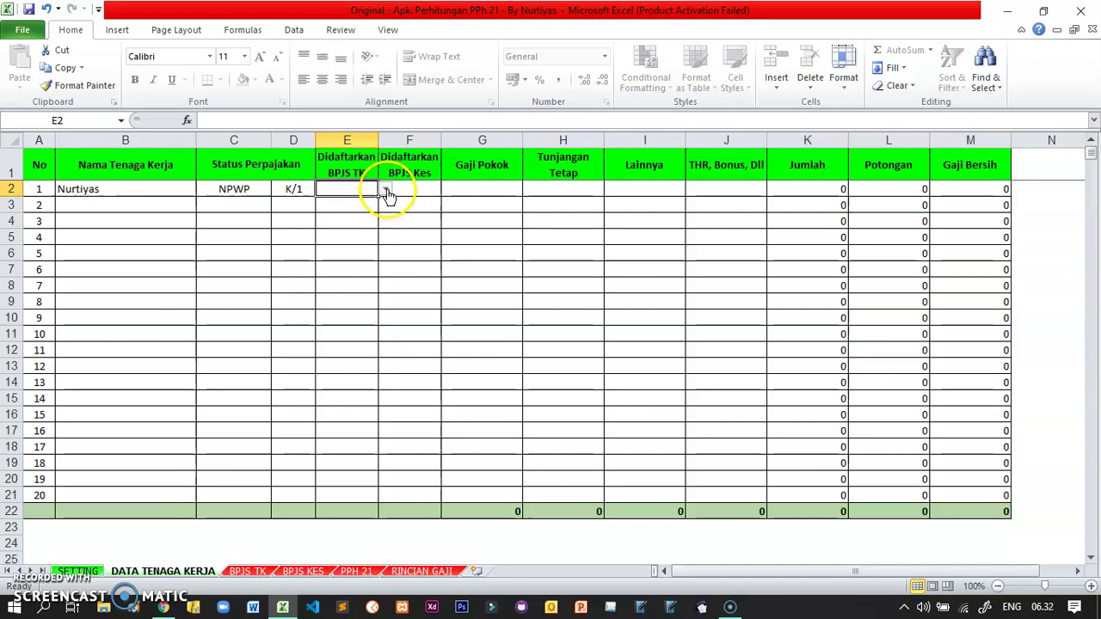
{"action": "left_click", "coordinate": [374, 205]}
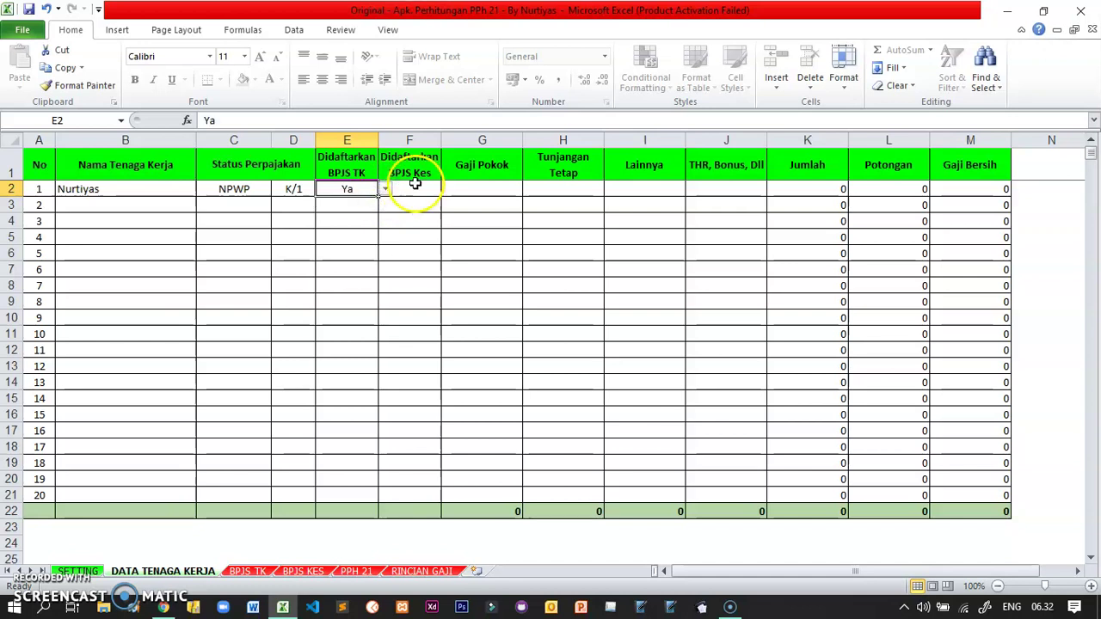
{"action": "left_click", "coordinate": [417, 191]}
{"action": "left_click", "coordinate": [447, 190]}
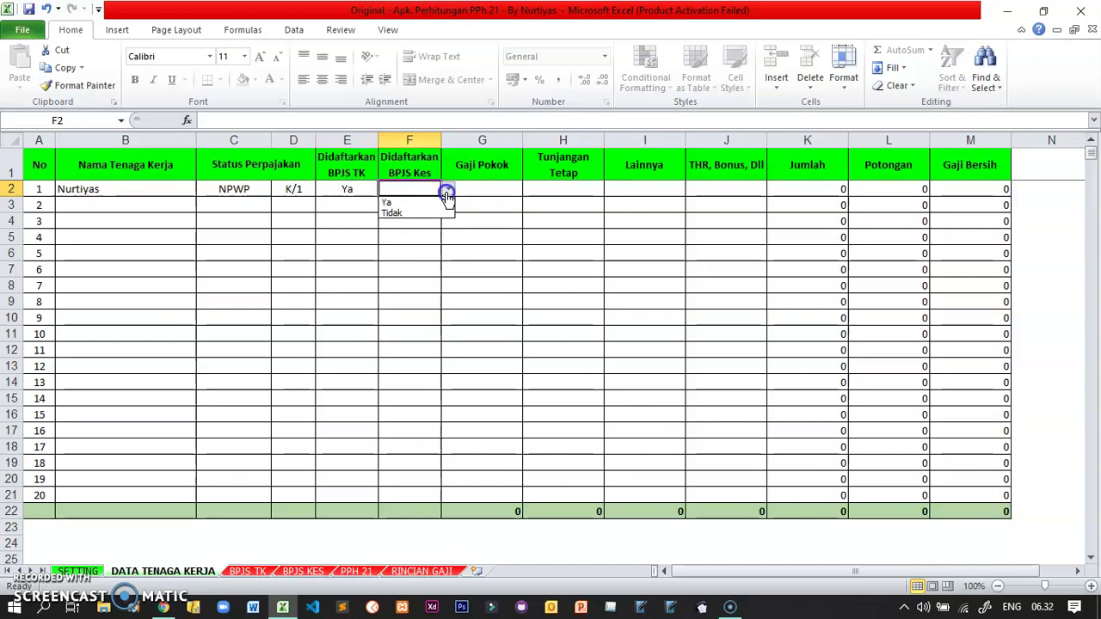
{"action": "left_click", "coordinate": [423, 204]}
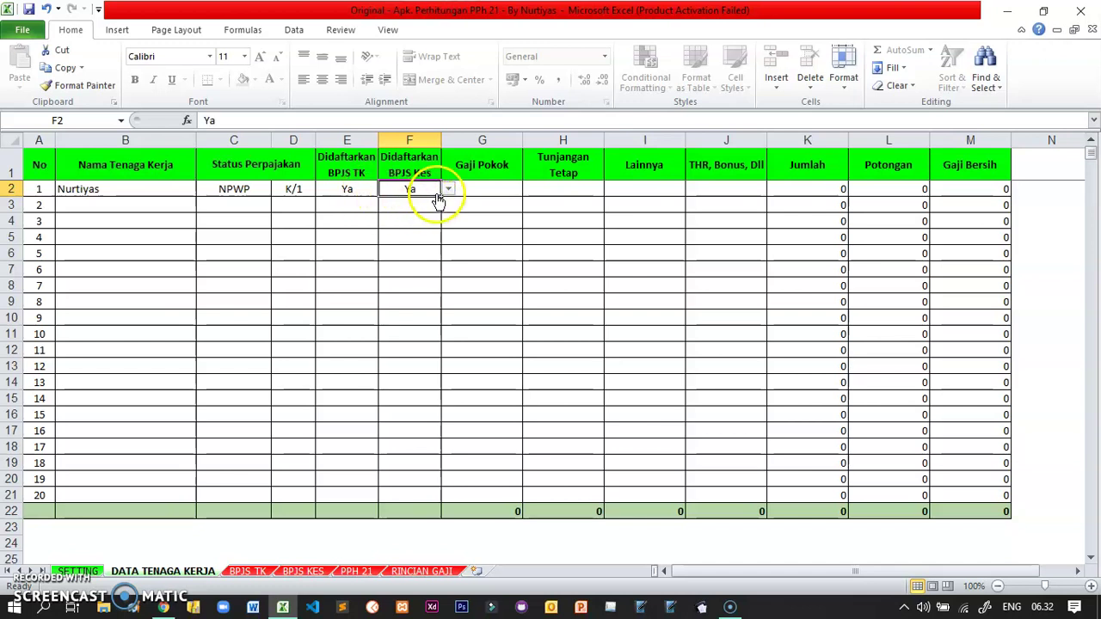
- Enter 8000000 as Gaji Pokok and 2000000 as Tunjangan Tetap for the first employee
{"action": "left_click", "coordinate": [491, 192]}
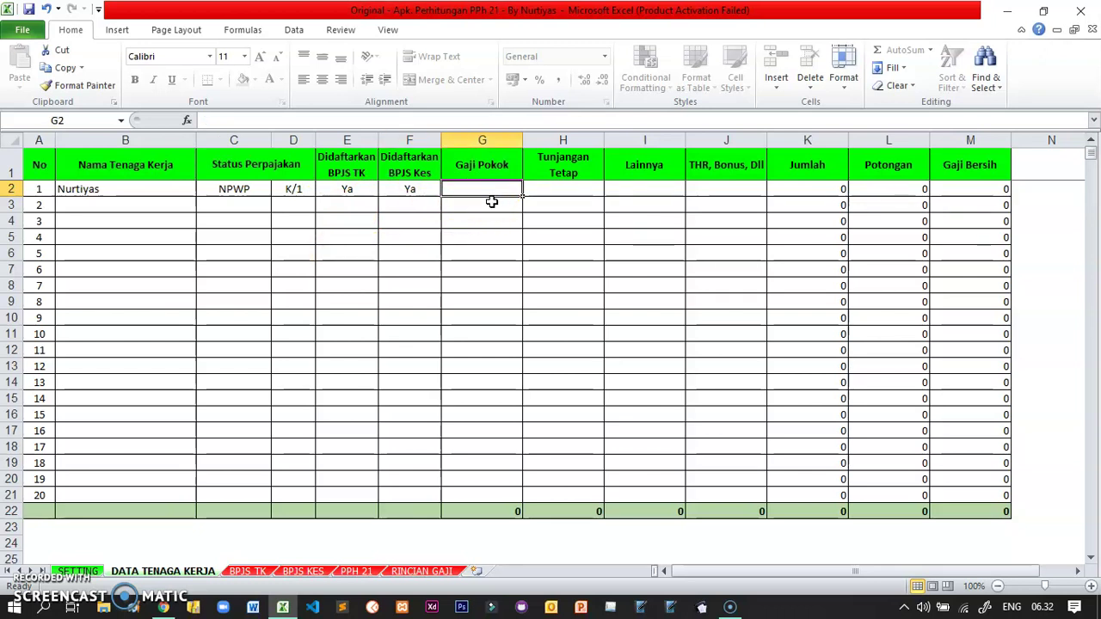
{"action": "type", "text": "8000000"}
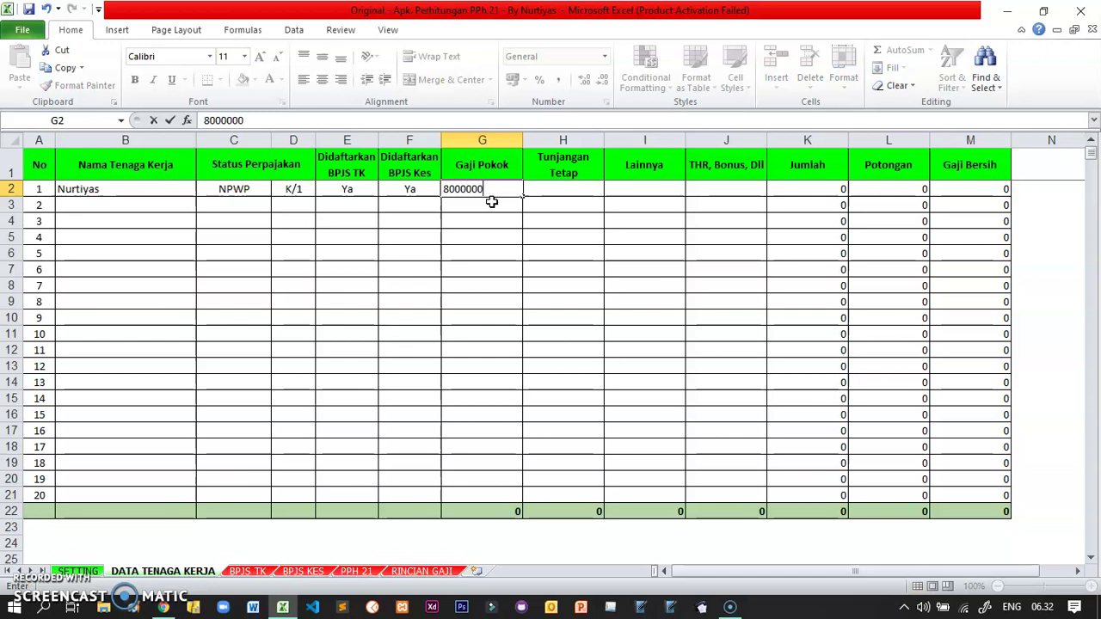
{"action": "key", "text": "Tab"}
{"action": "type", "text": "2"}
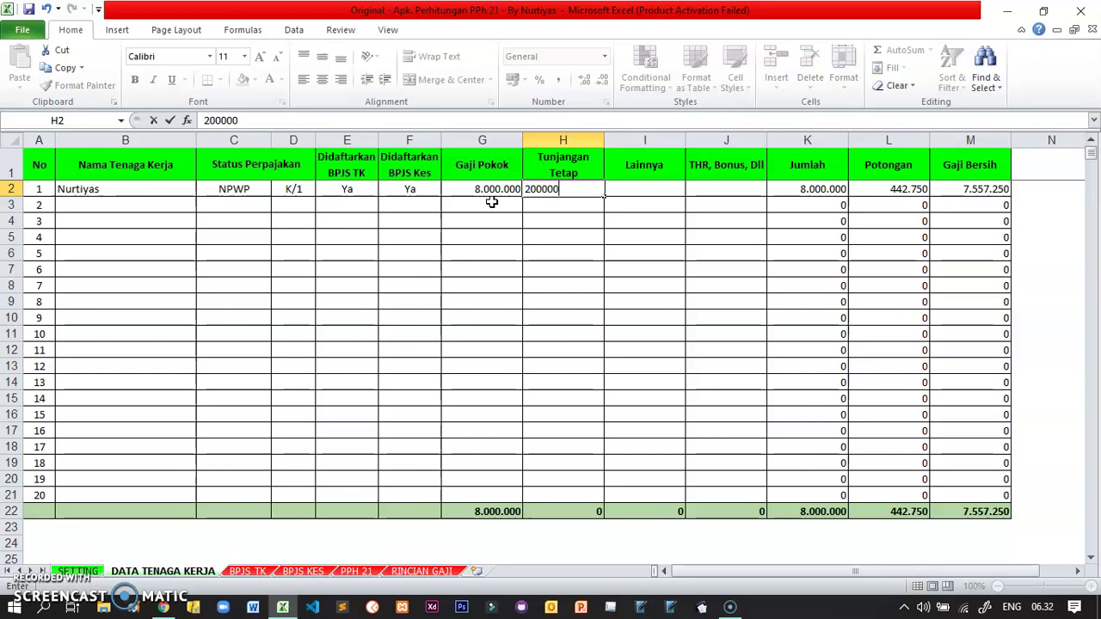
{"action": "key", "text": "Return"}
{"action": "key", "text": "Left"}
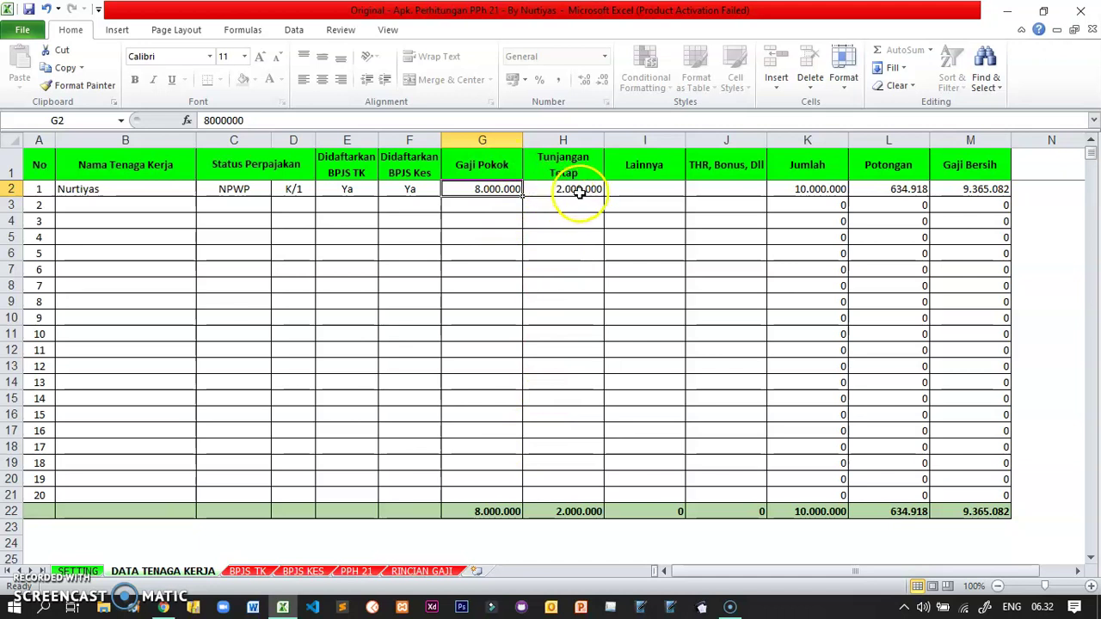
- Review the first employee's income columns from Gaji Pokok and Tunjangan Tetap to Lainnya and THR, Bonus, Dll
{"action": "left_click", "coordinate": [642, 190]}
{"action": "left_click", "coordinate": [714, 189]}
{"action": "left_click", "coordinate": [663, 188]}
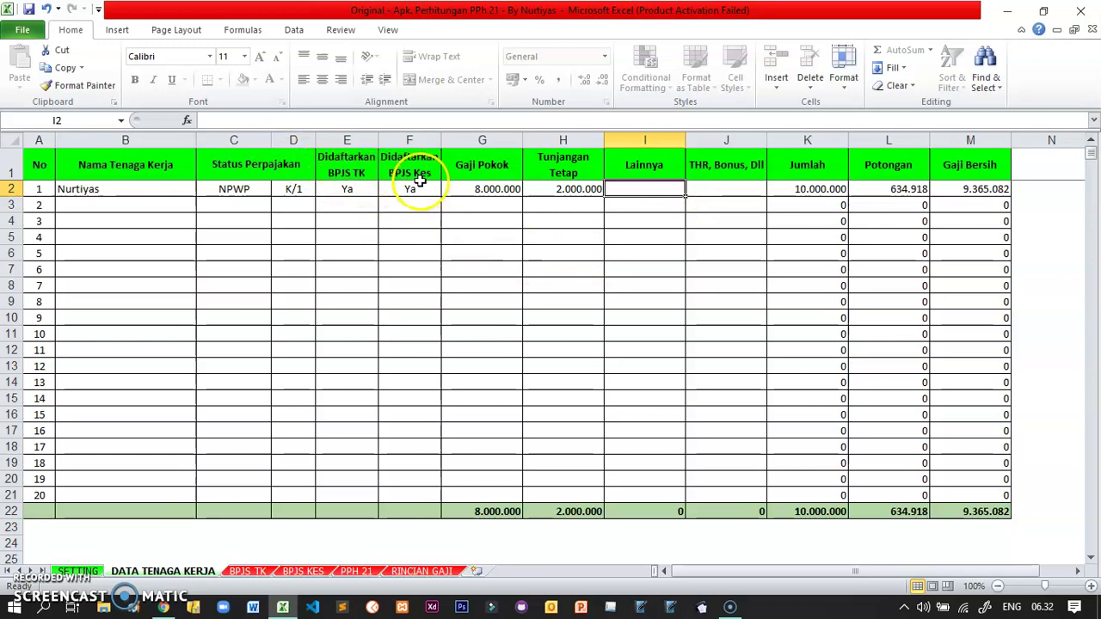
{"action": "left_click", "coordinate": [486, 162]}
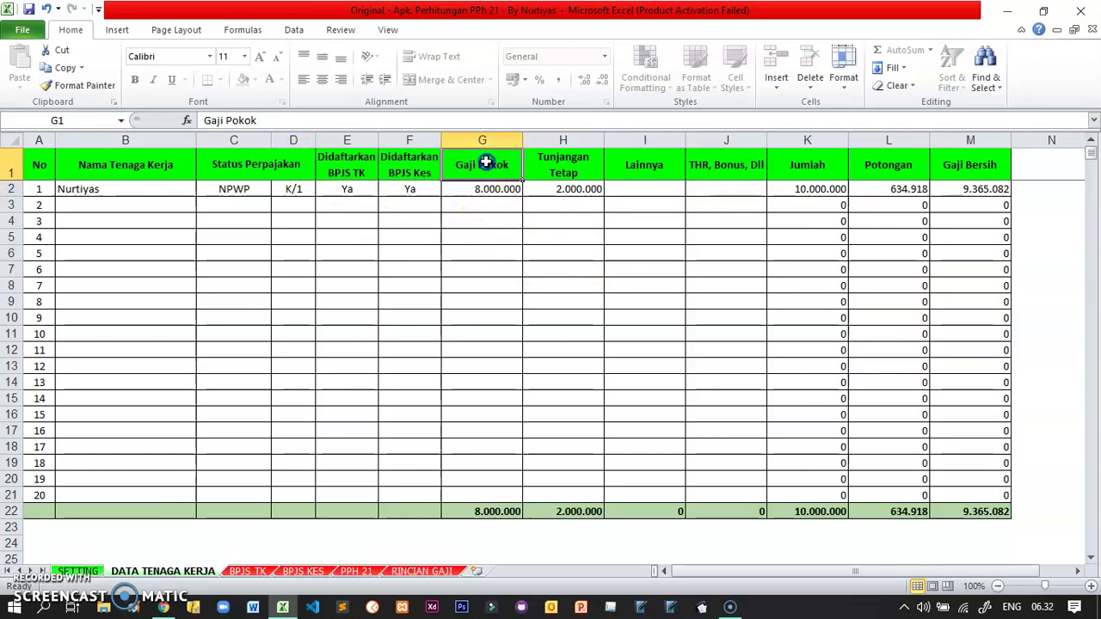
{"action": "left_click_drag", "start_coordinate": [510, 163], "coordinate": [532, 163]}
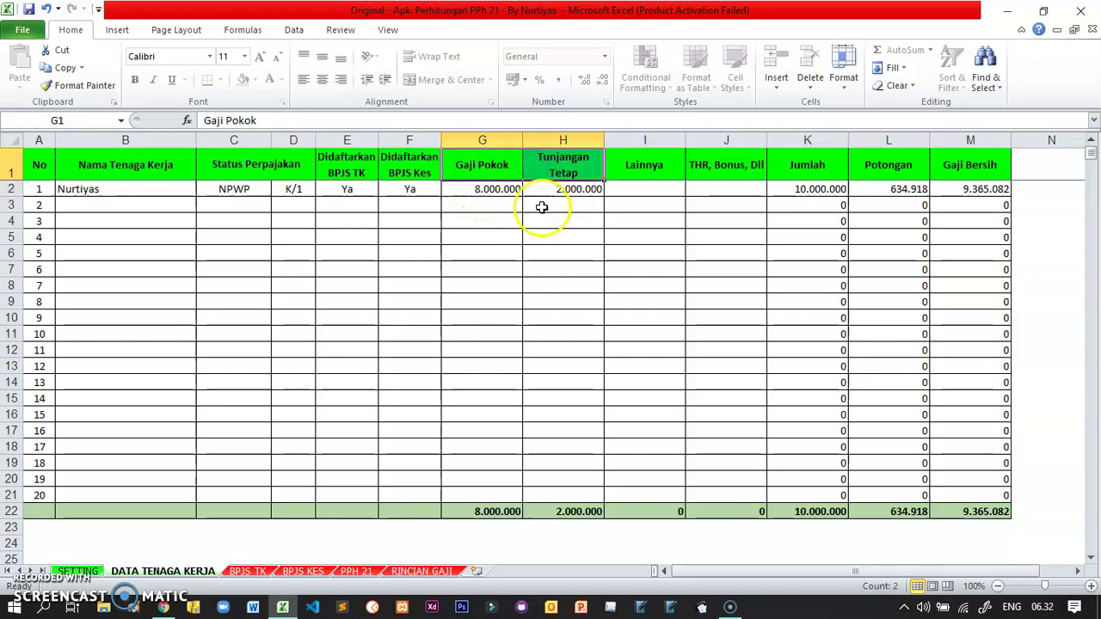
{"action": "left_click", "coordinate": [490, 191]}
{"action": "left_click", "coordinate": [548, 193]}
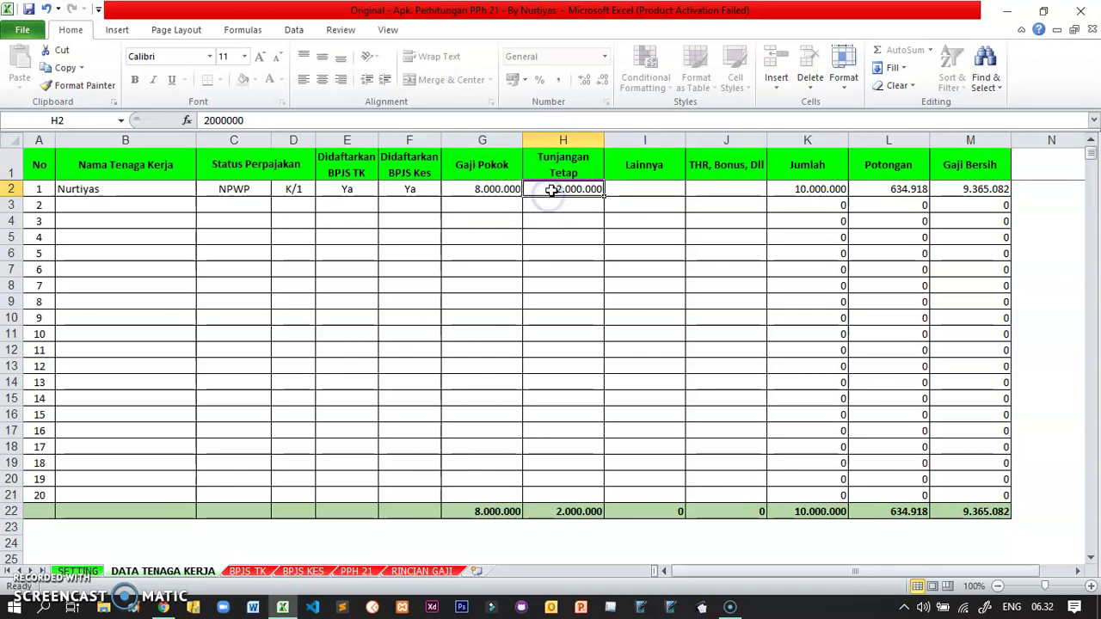
{"action": "left_click", "coordinate": [649, 193]}
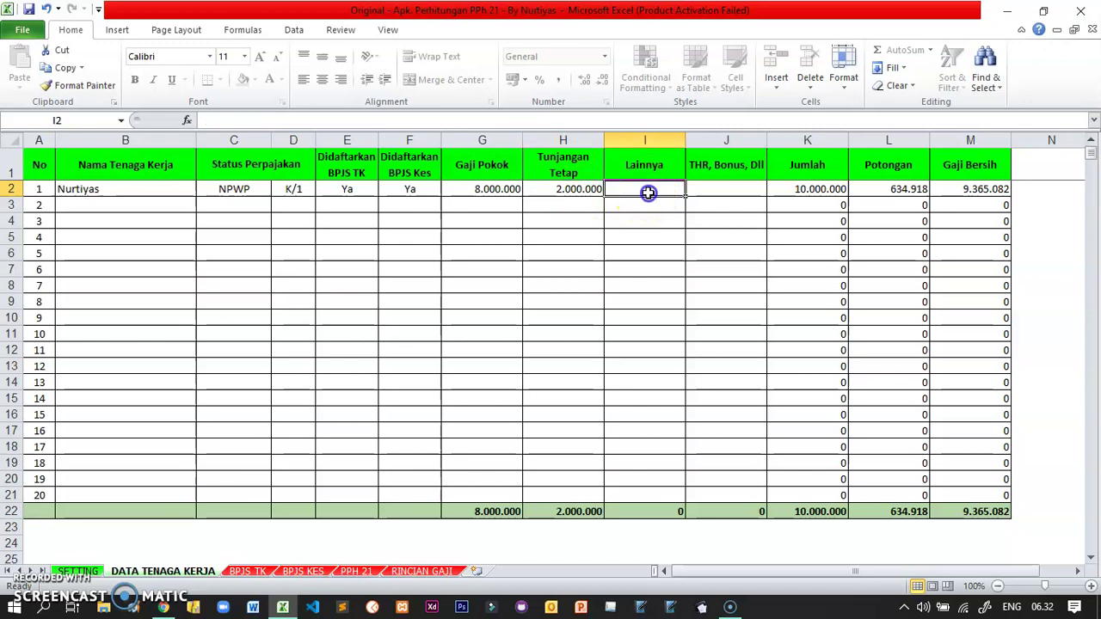
{"action": "left_click", "coordinate": [725, 191]}
{"action": "left_click", "coordinate": [642, 190]}
{"action": "left_click", "coordinate": [726, 174]}
{"action": "left_click", "coordinate": [728, 191]}
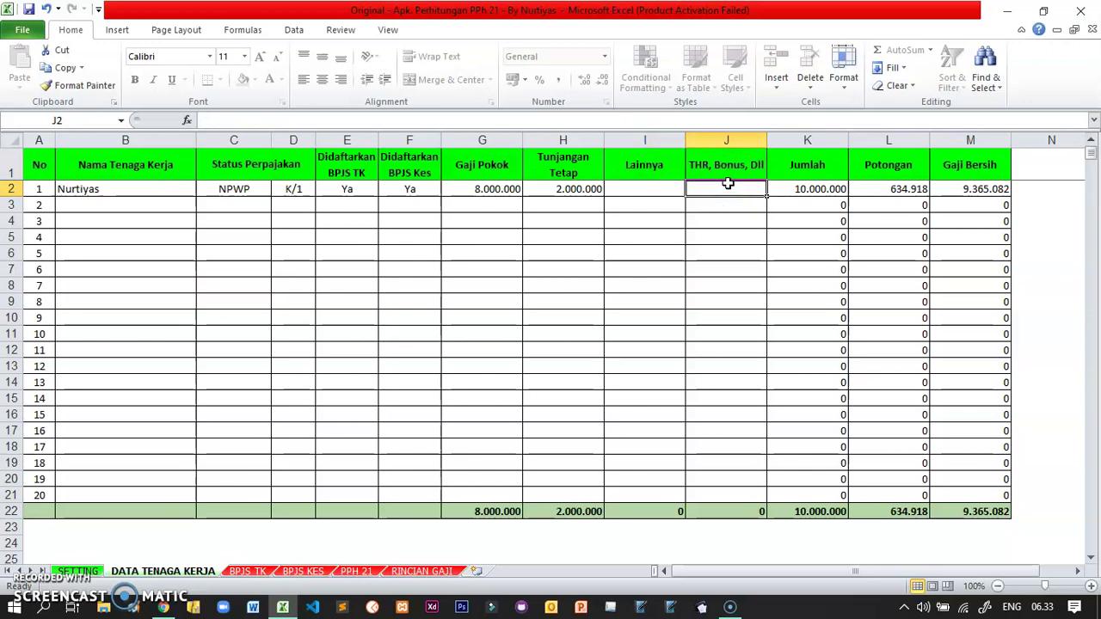
{"action": "left_click", "coordinate": [727, 184]}
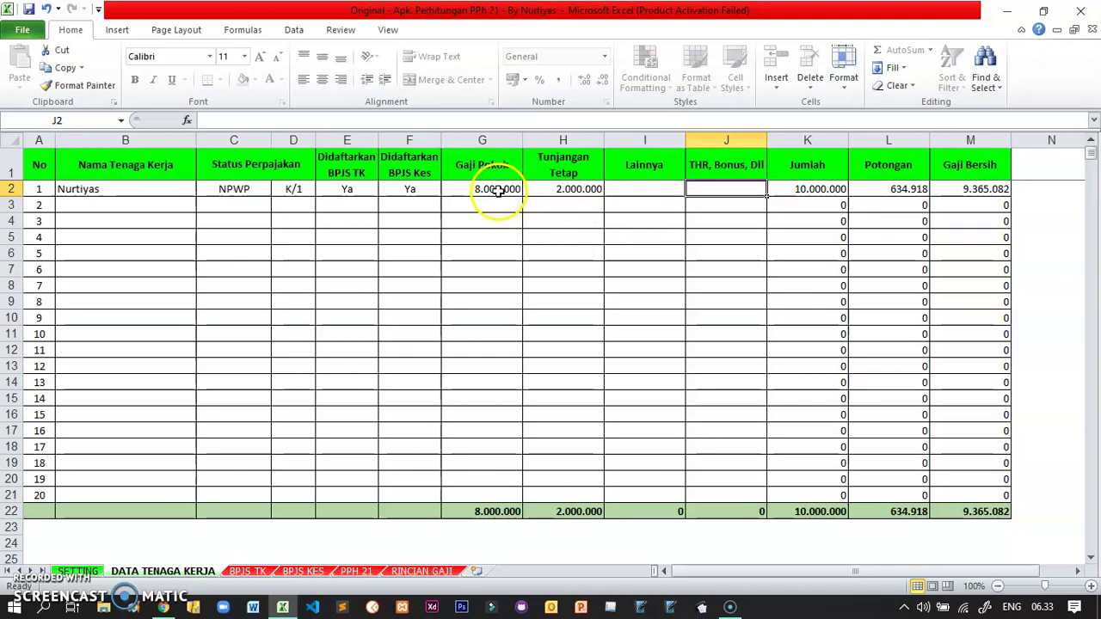
- Compare the first employee's Gaji Pokok and Tunjangan Tetap with the resulting Jumlah and Gaji Bersih
{"action": "left_click_drag", "start_coordinate": [499, 191], "coordinate": [543, 187]}
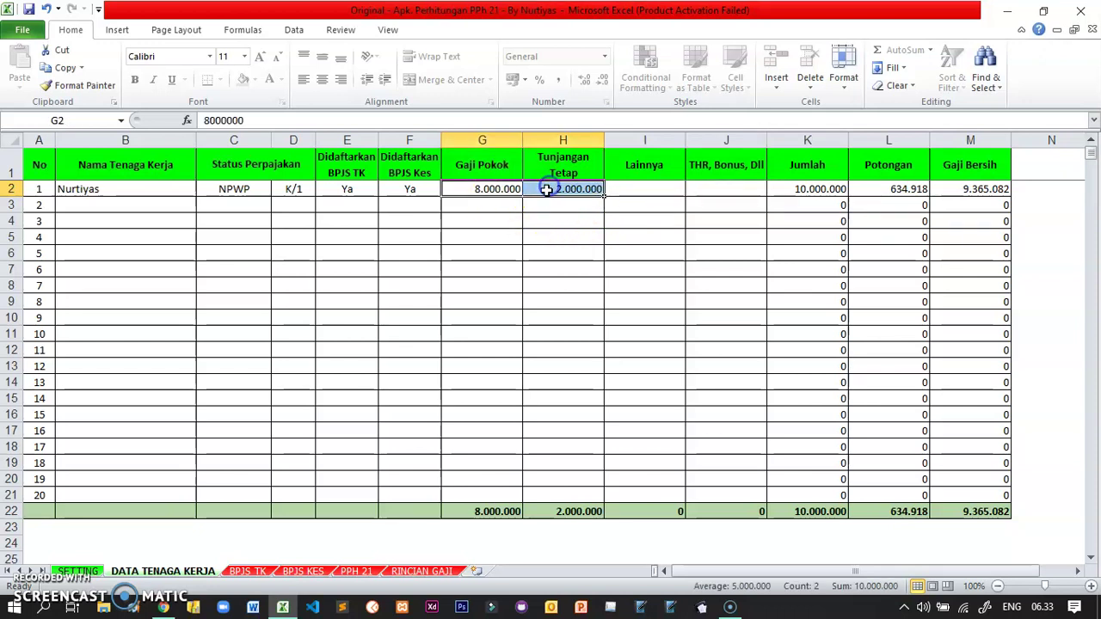
{"action": "left_click", "coordinate": [492, 190]}
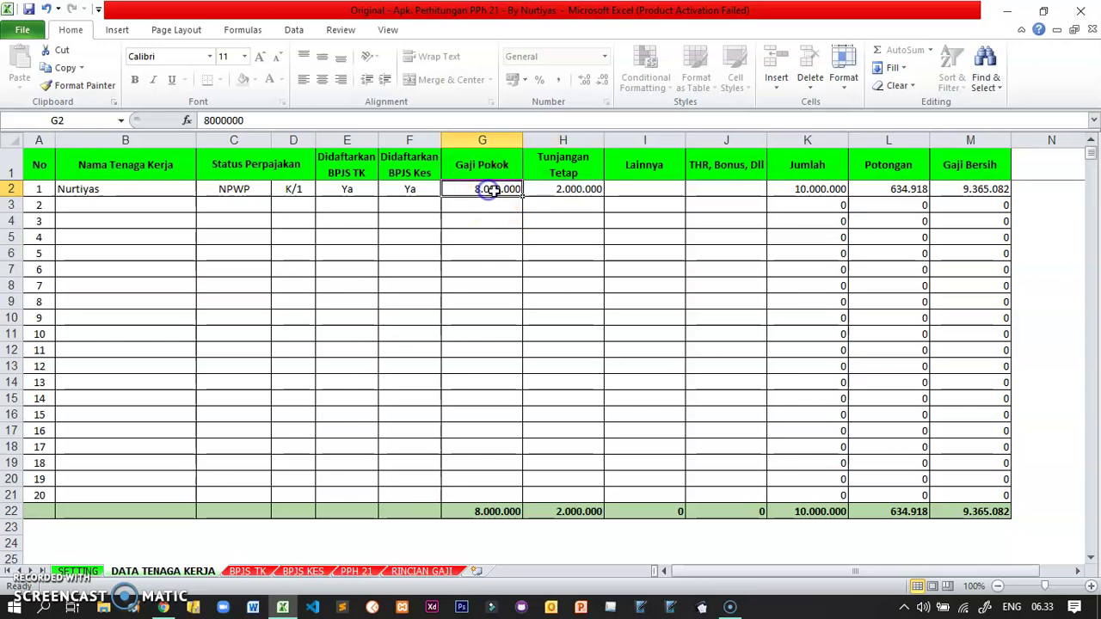
{"action": "left_click", "coordinate": [568, 195]}
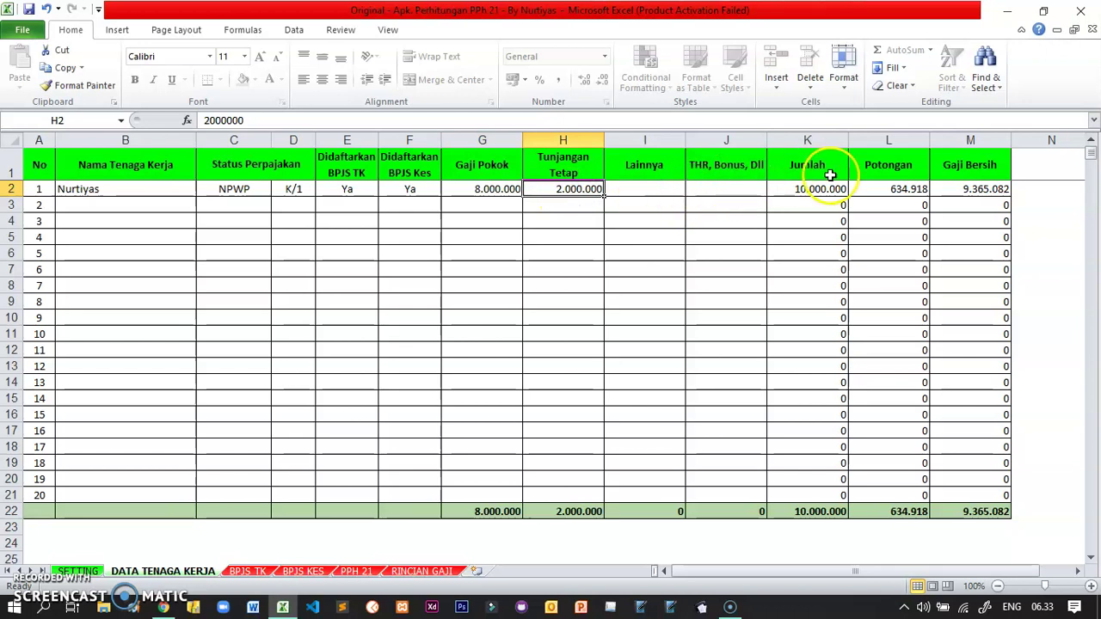
{"action": "left_click", "coordinate": [966, 191]}
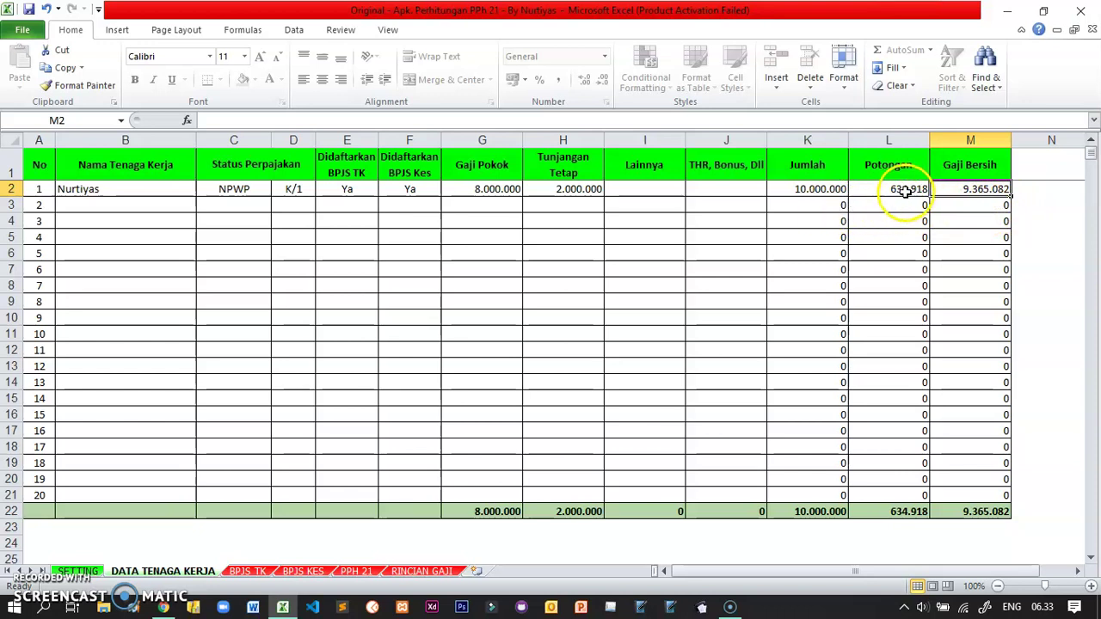
{"action": "left_click", "coordinate": [813, 188]}
{"action": "left_click", "coordinate": [962, 191]}
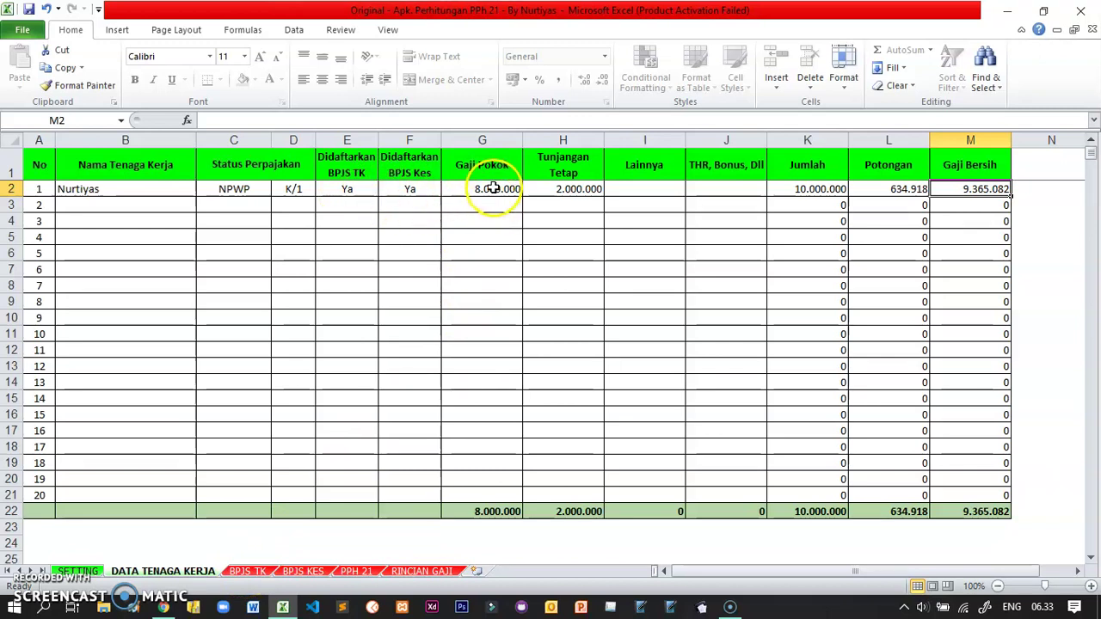
- Check Upah yang Didaftarkan on the BPJS TK sheet against Gaji Pokok and Tunjangan Tetap on DATA TENAGA KERJA
{"action": "left_click", "coordinate": [258, 571]}
{"action": "left_click", "coordinate": [248, 191]}
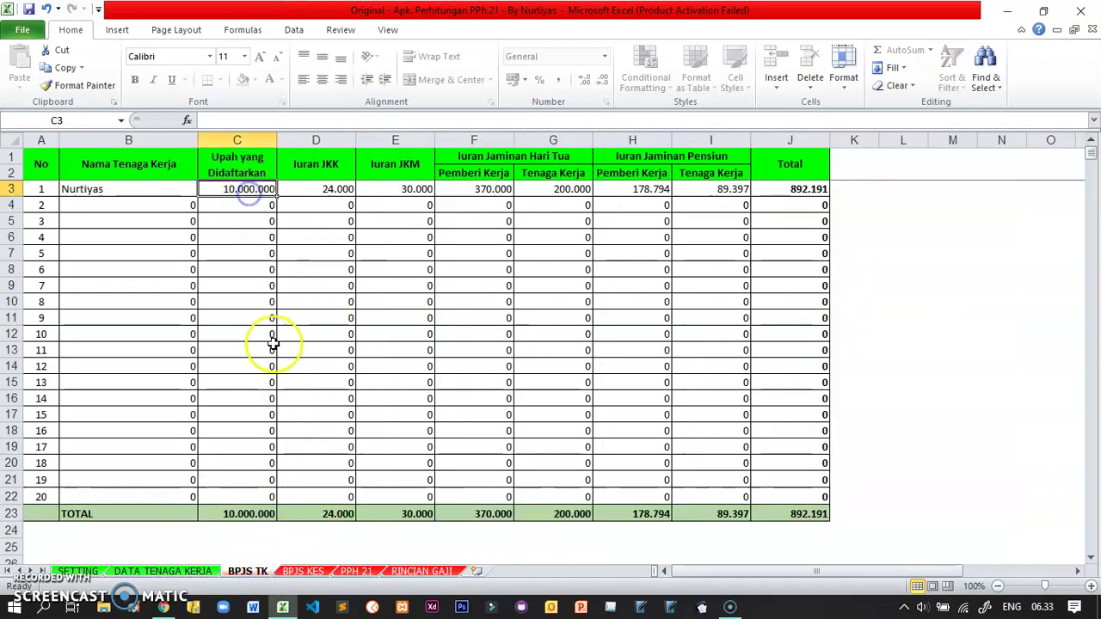
{"action": "left_click", "coordinate": [174, 571]}
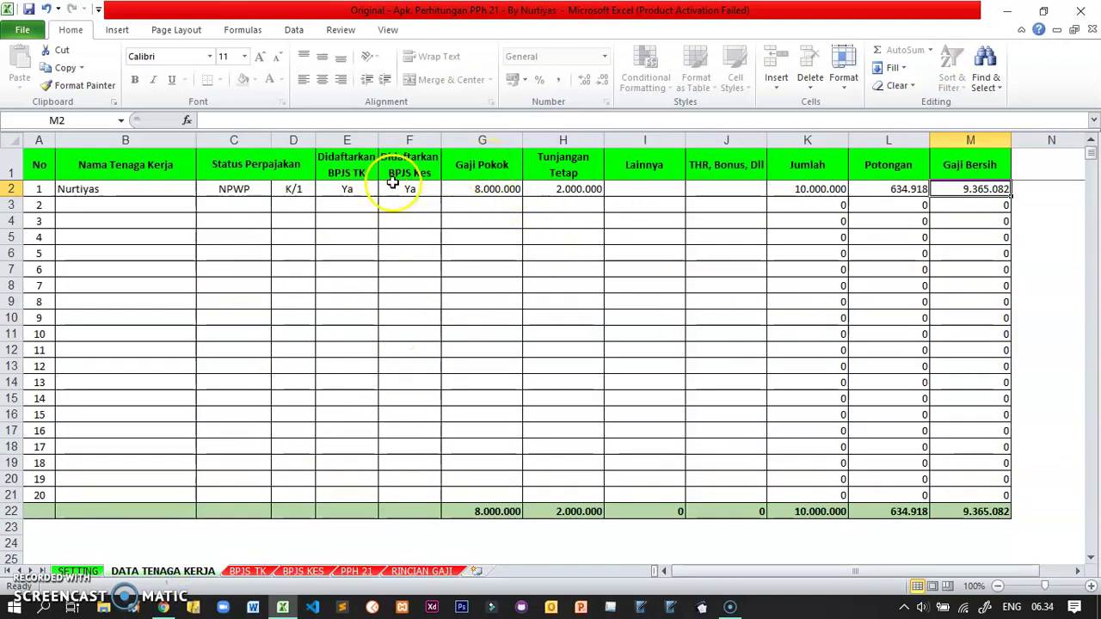
{"action": "left_click", "coordinate": [492, 160]}
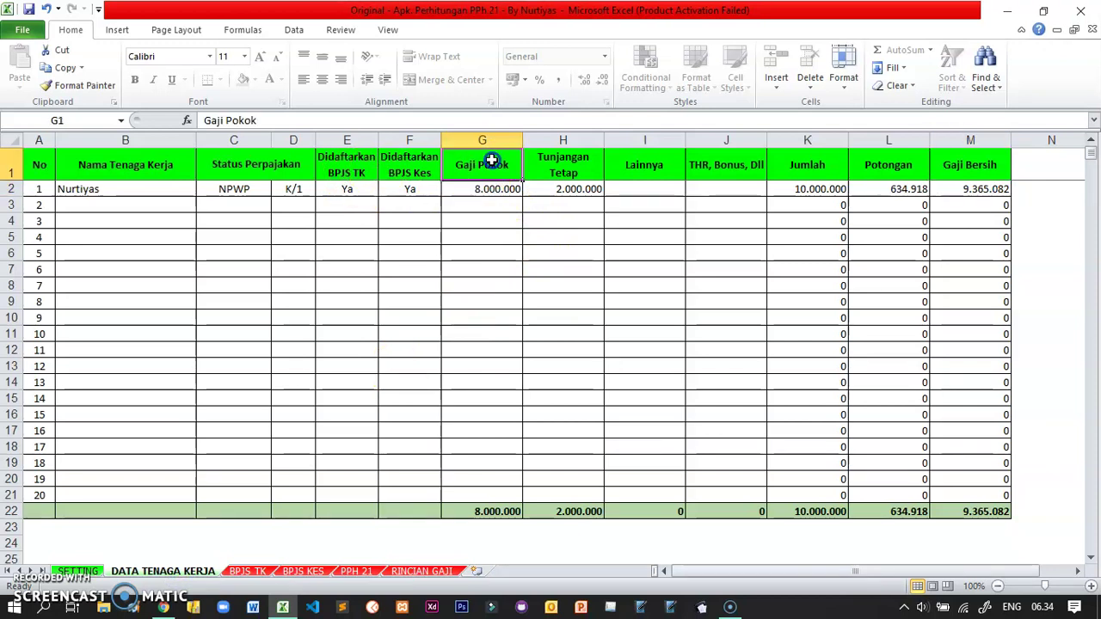
{"action": "left_click_drag", "start_coordinate": [491, 161], "coordinate": [543, 163]}
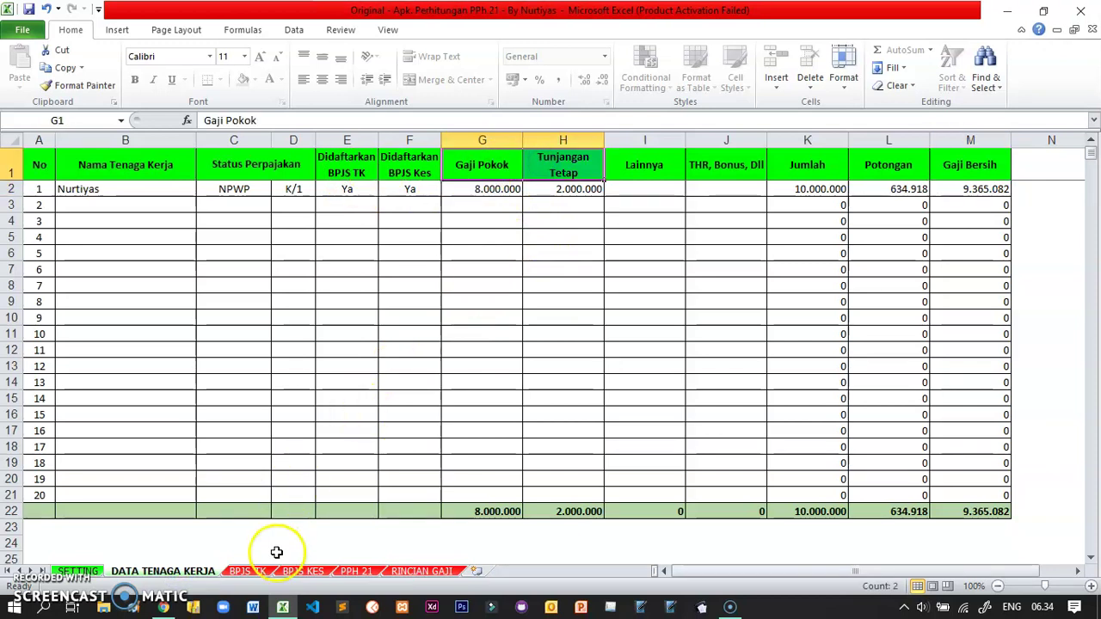
- Examine the first employee's JKK, JKM, Jaminan Hari Tua and Jaminan Pensiun contributions on the BPJS TK sheet
{"action": "left_click", "coordinate": [252, 572]}
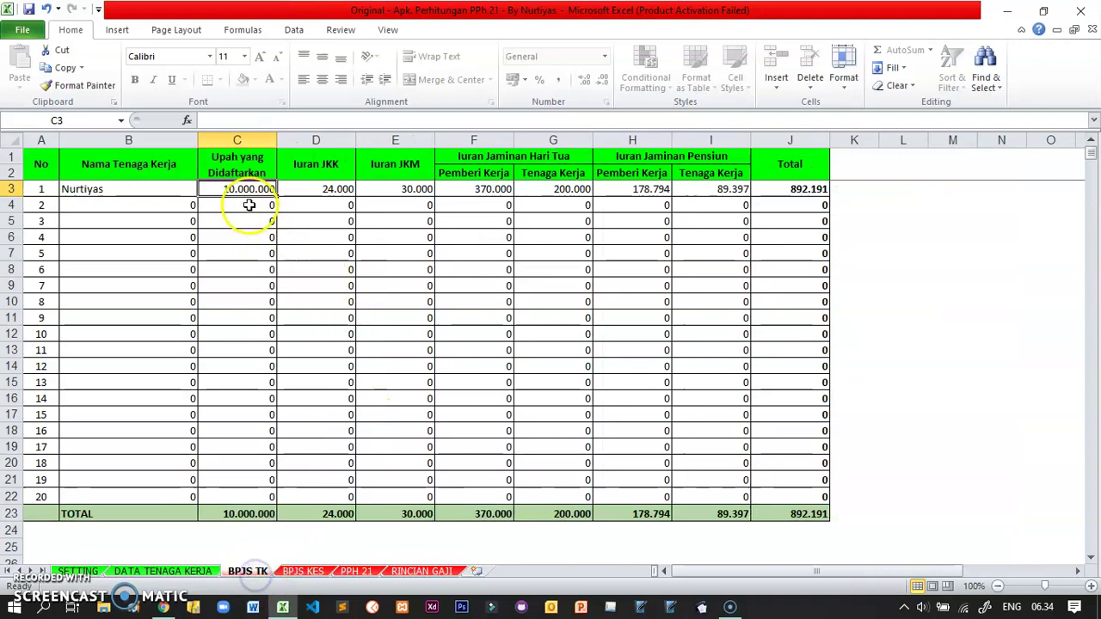
{"action": "left_click", "coordinate": [340, 193]}
{"action": "left_click", "coordinate": [392, 193]}
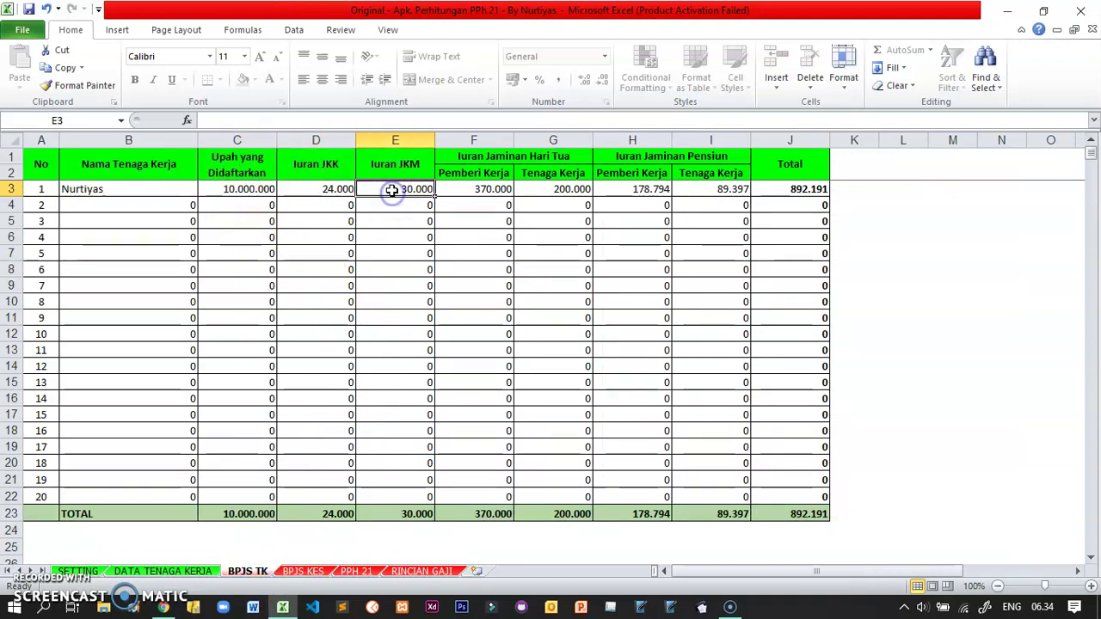
{"action": "left_click", "coordinate": [478, 172]}
{"action": "left_click", "coordinate": [557, 176]}
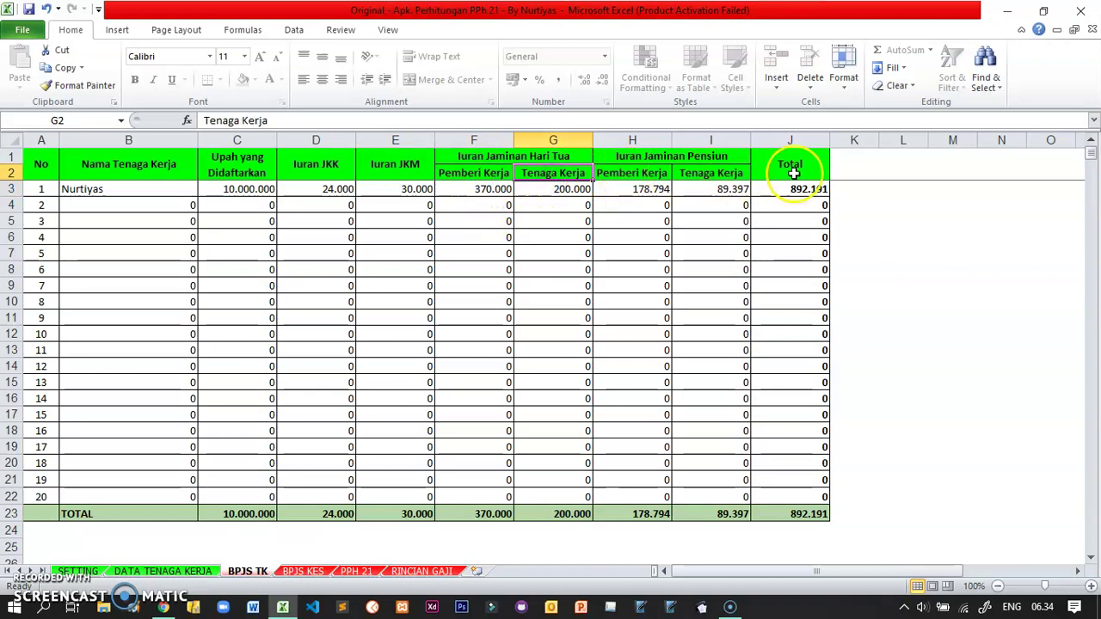
{"action": "left_click", "coordinate": [655, 191]}
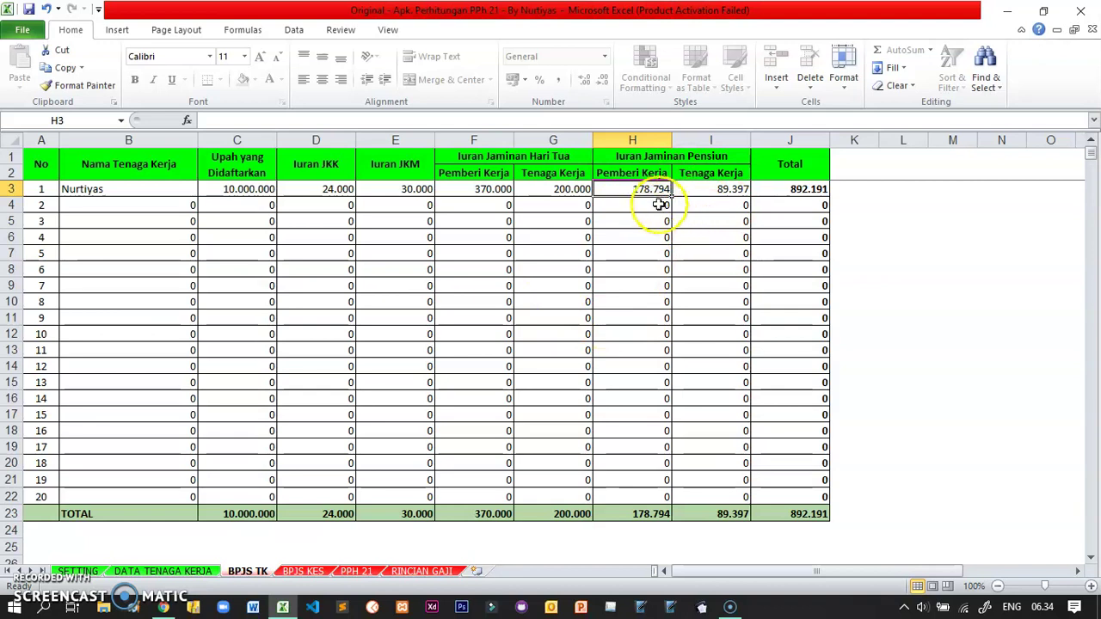
{"action": "left_click", "coordinate": [702, 158]}
{"action": "left_click", "coordinate": [650, 190]}
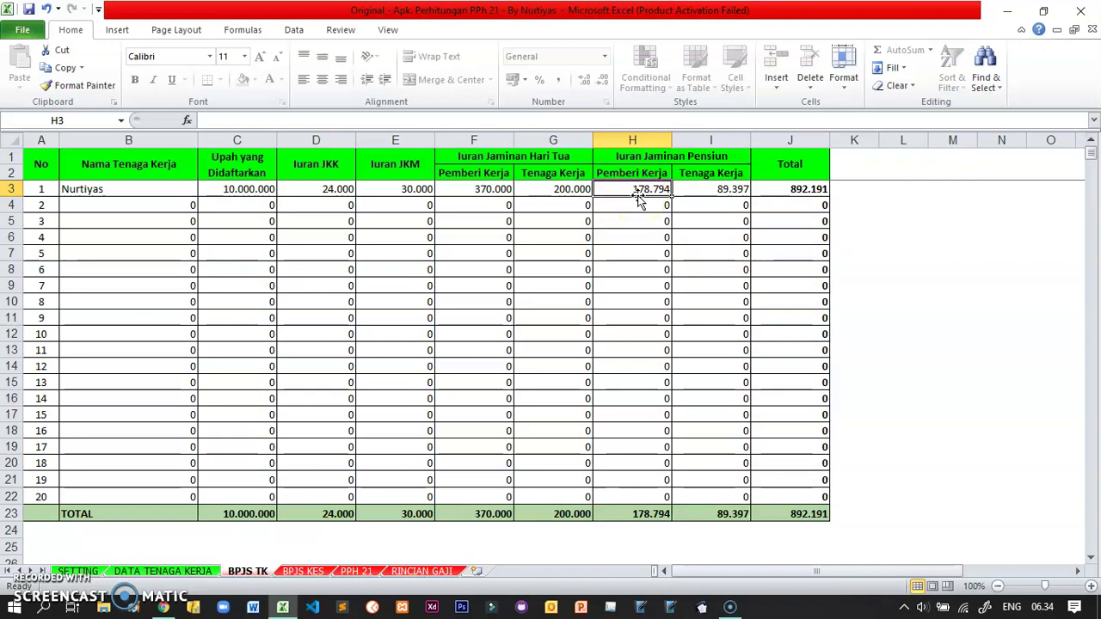
{"action": "left_click", "coordinate": [634, 176]}
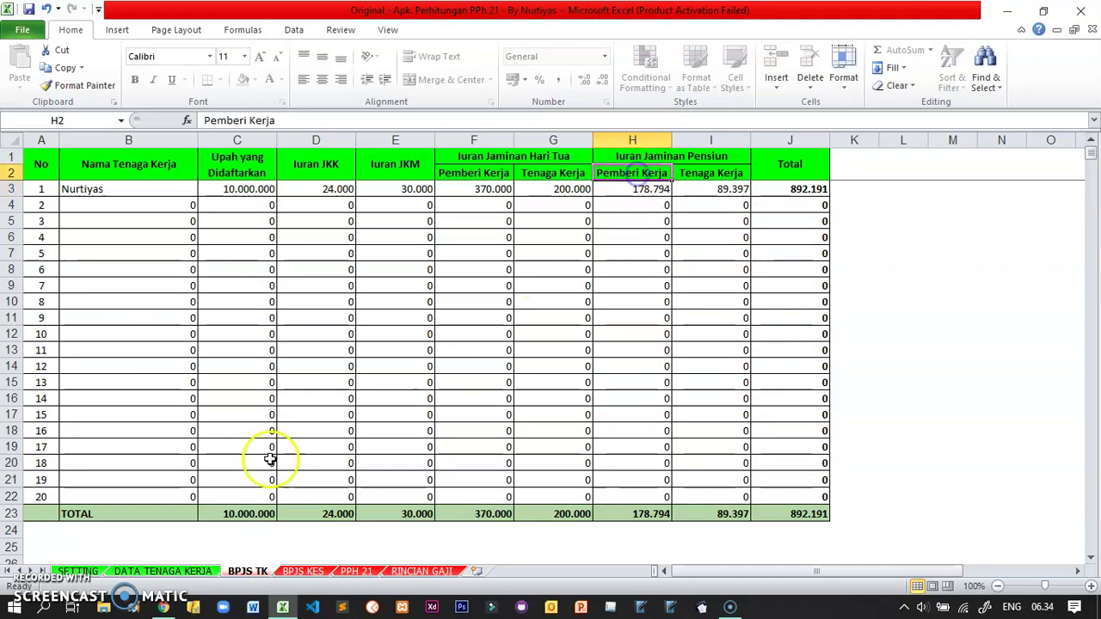
- Compare the JP Ditanggung Pemberi Kerja rate on the SETTING sheet with the employer's Iuran Jaminan Pensiun on BPJS TK
{"action": "left_click", "coordinate": [78, 571]}
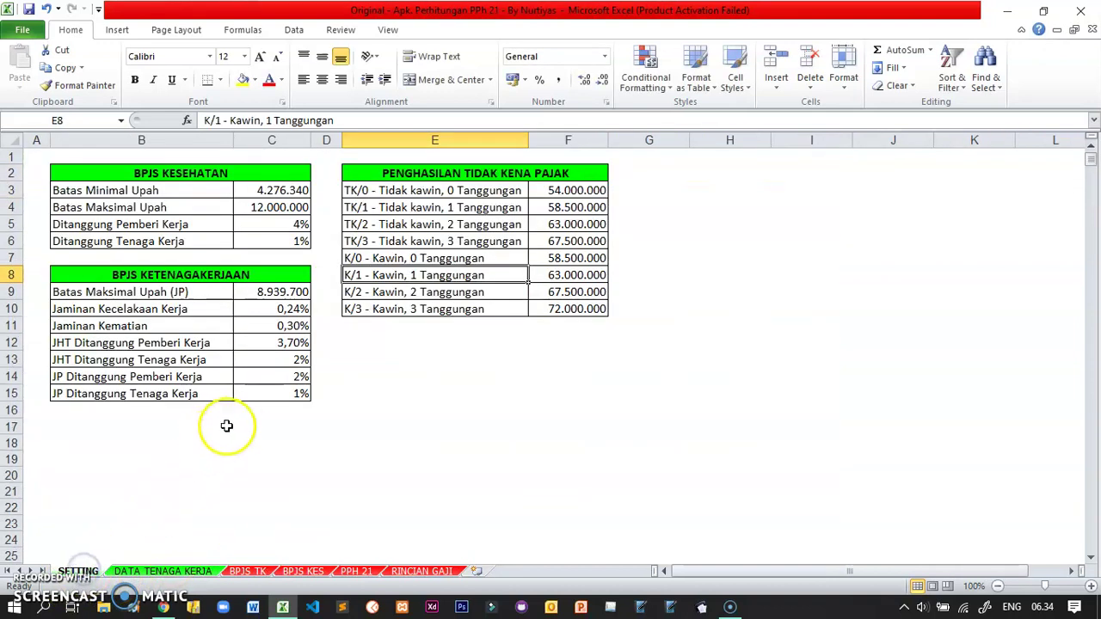
{"action": "left_click", "coordinate": [302, 382]}
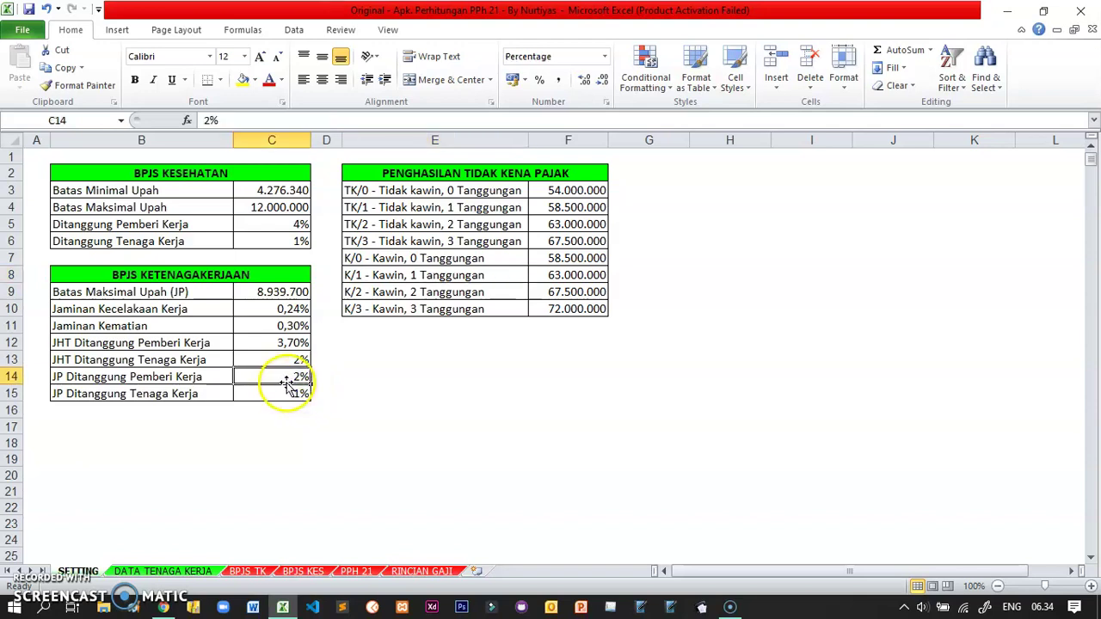
{"action": "left_click", "coordinate": [263, 571]}
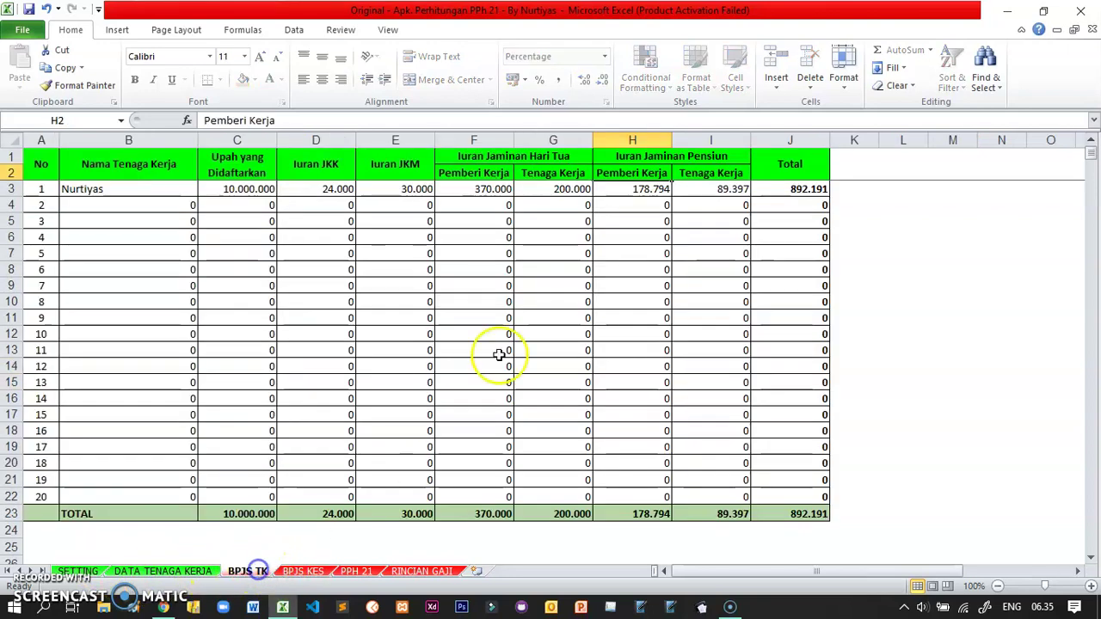
{"action": "left_click", "coordinate": [254, 191]}
{"action": "left_click", "coordinate": [655, 190]}
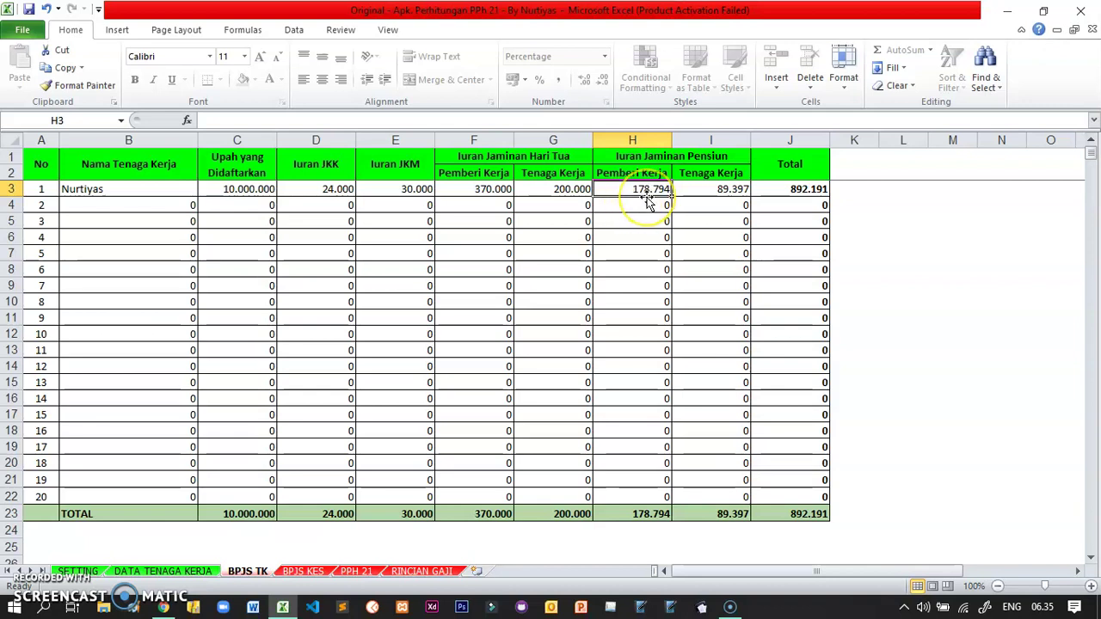
{"action": "left_click", "coordinate": [646, 198]}
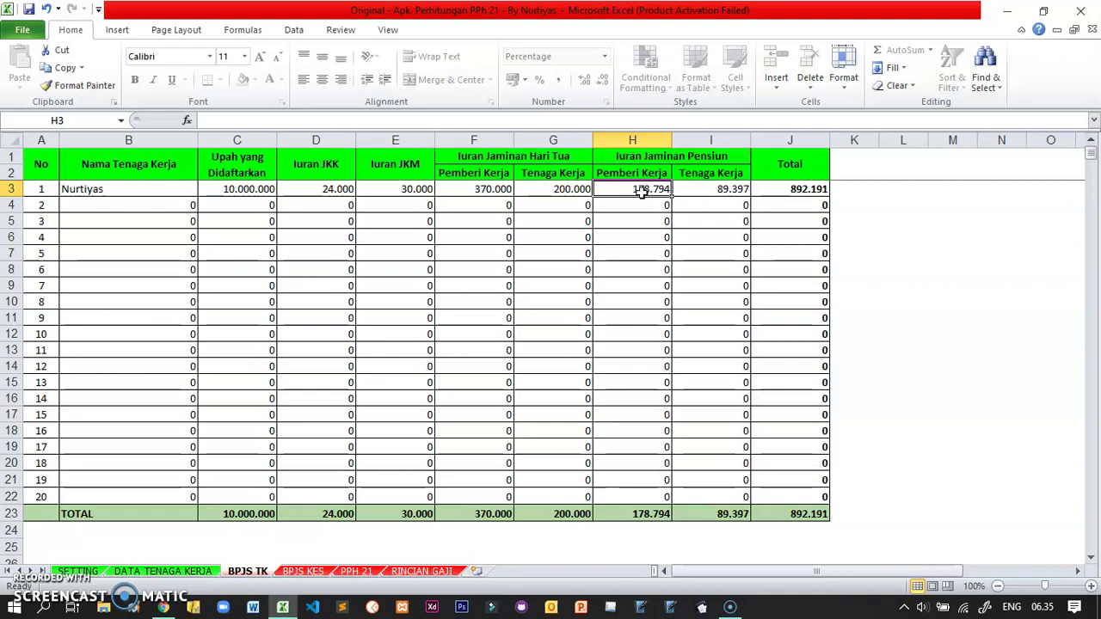
- Check Batas Maksimal Upah (JP) on the SETTING sheet against the Tenaga Kerja share of Iuran Jaminan Pensiun on BPJS TK
{"action": "left_click", "coordinate": [78, 571]}
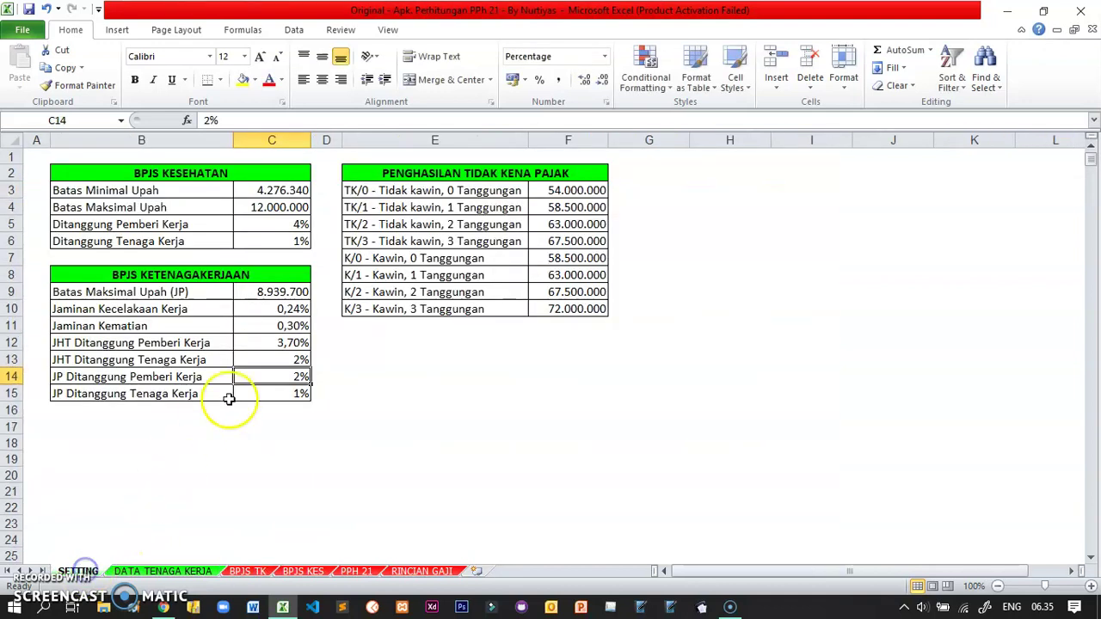
{"action": "left_click", "coordinate": [295, 292]}
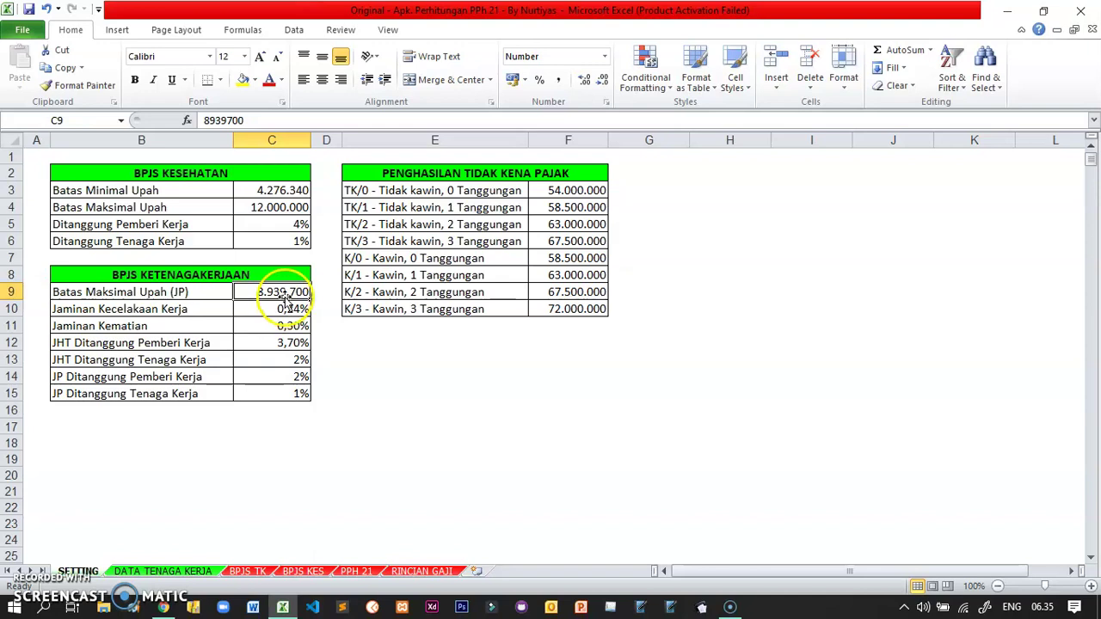
{"action": "left_click", "coordinate": [247, 572]}
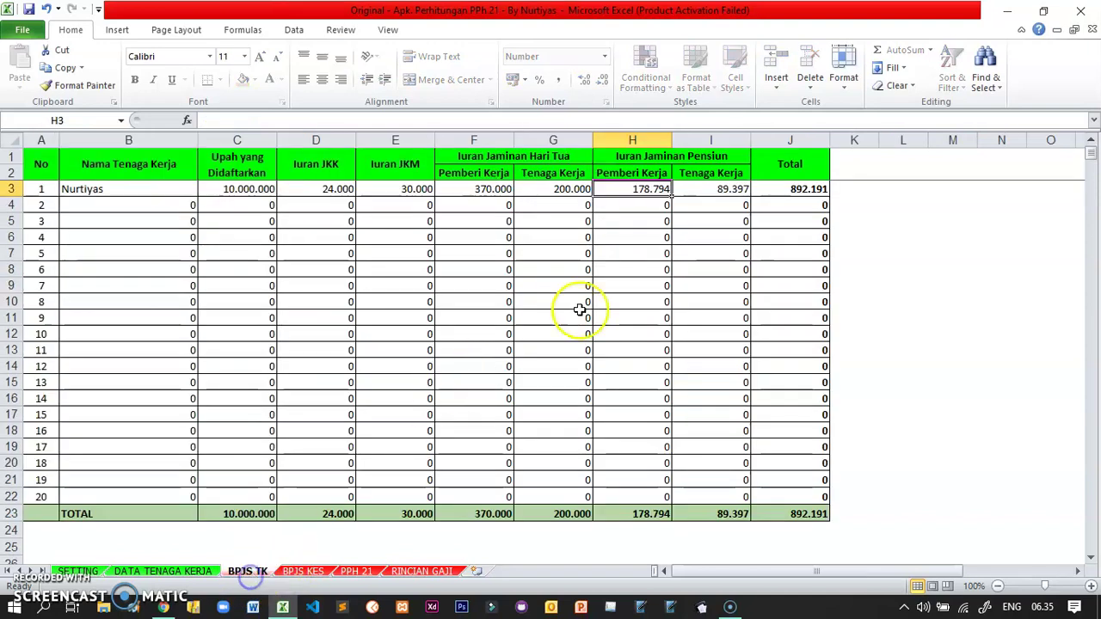
{"action": "left_click", "coordinate": [705, 191]}
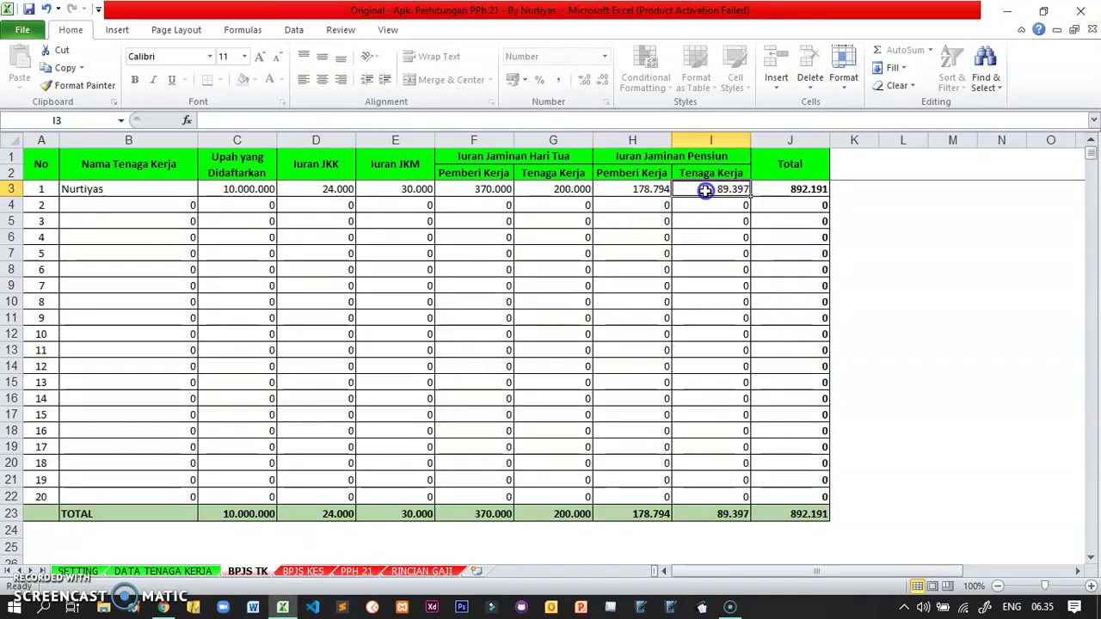
- Examine the first employee's employer and worker Iuran Jaminan Pensiun on BPJS TK, and view the contributions on BPJS KES
{"action": "left_click", "coordinate": [647, 194]}
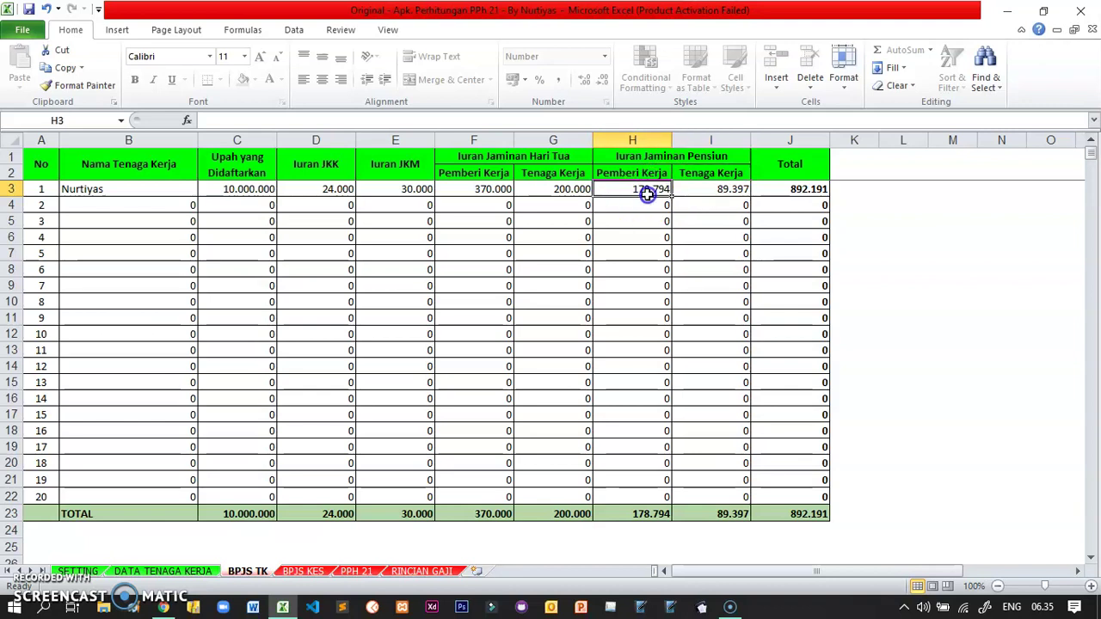
{"action": "left_click_drag", "start_coordinate": [647, 194], "coordinate": [691, 188]}
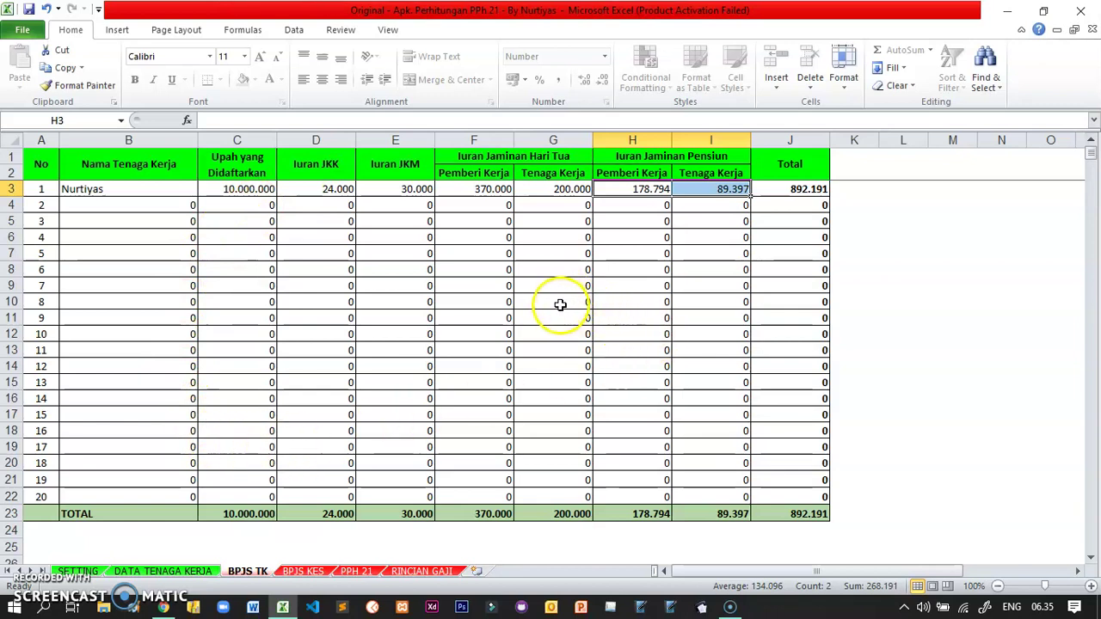
{"action": "left_click", "coordinate": [303, 572]}
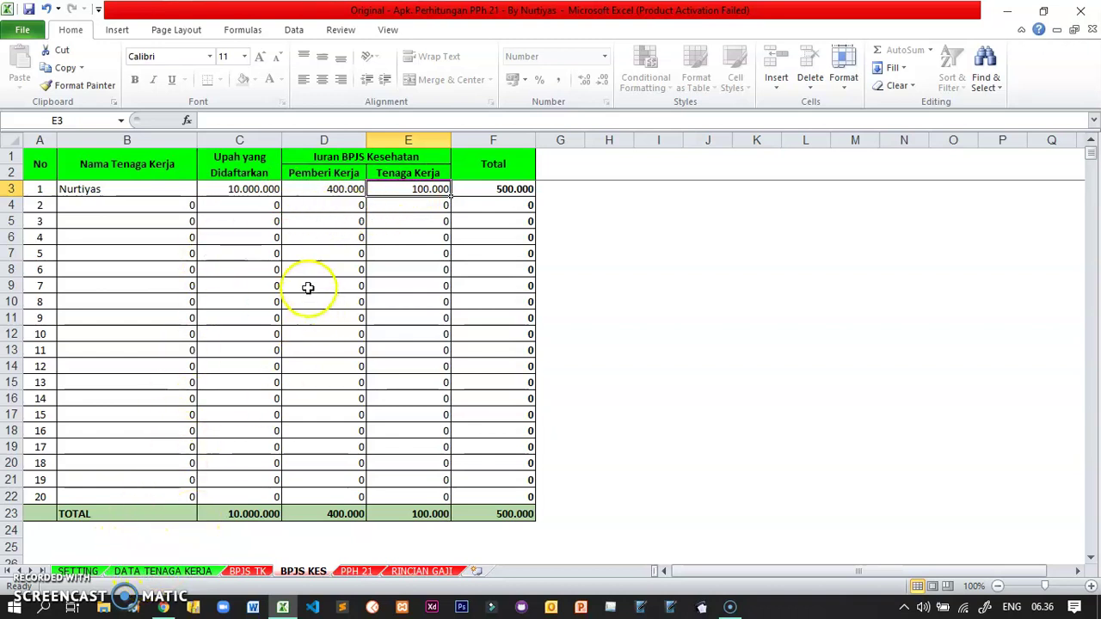
- Enter the second employee's name on the DATA TENAGA KERJA sheet with Status Perpajakan NPWP and TK/0
{"action": "left_click", "coordinate": [138, 571]}
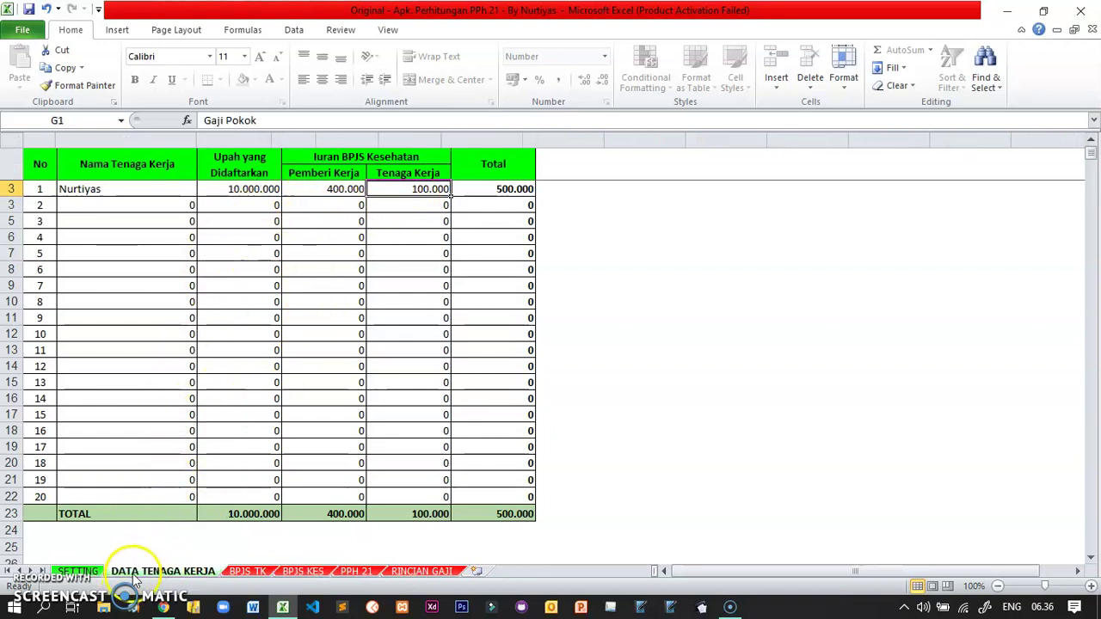
{"action": "left_click", "coordinate": [128, 208]}
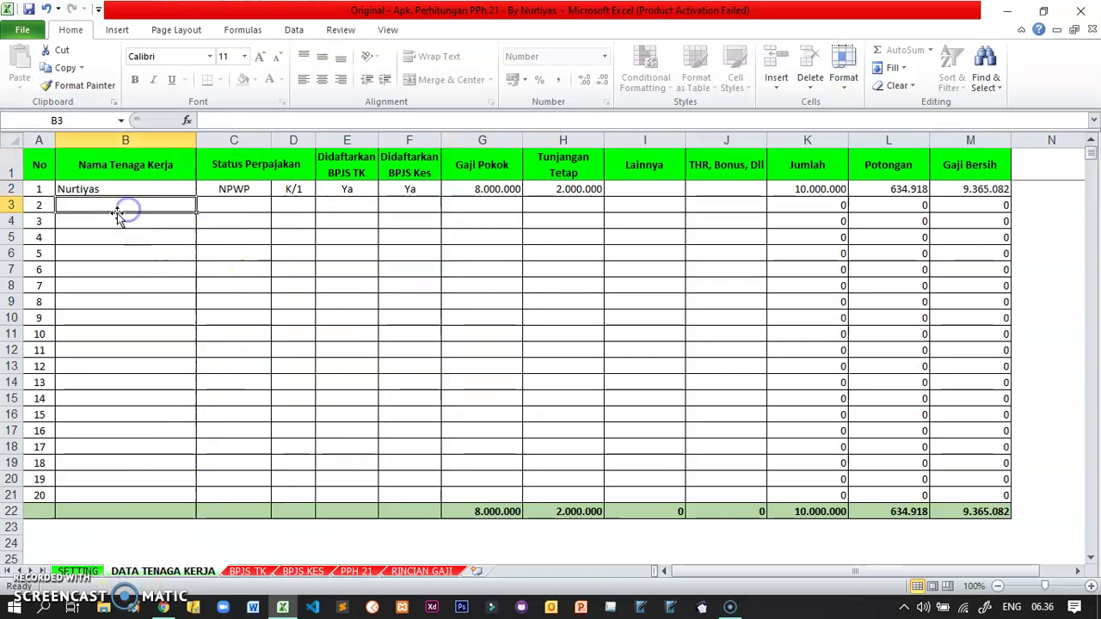
{"action": "type", "text": "Aldo"}
{"action": "left_click", "coordinate": [244, 205]}
{"action": "left_click", "coordinate": [278, 205]}
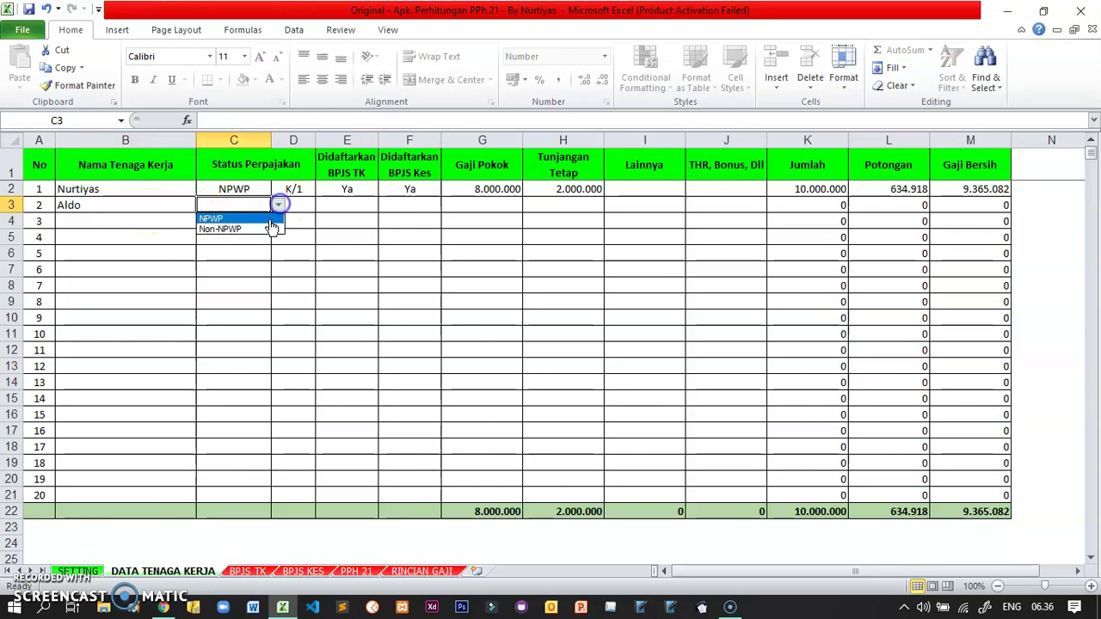
{"action": "left_click", "coordinate": [258, 218]}
{"action": "left_click", "coordinate": [295, 207]}
{"action": "left_click", "coordinate": [321, 206]}
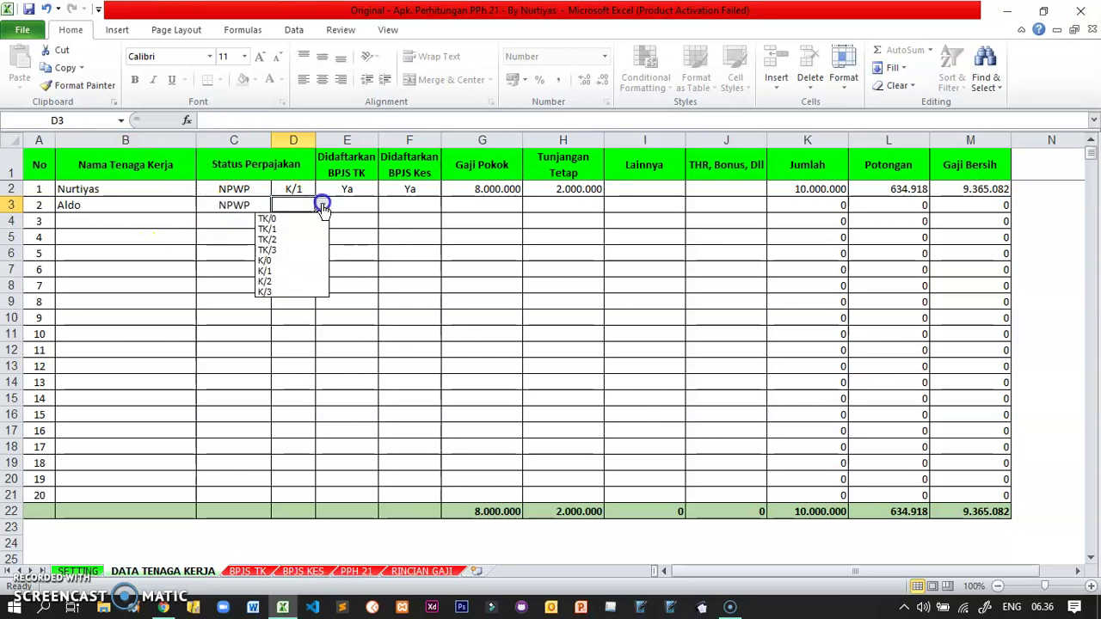
{"action": "left_click", "coordinate": [308, 220]}
- Set Didaftarkan BPJS TK and Didaftarkan BPJS Kes to Ya for the second employee
{"action": "left_click", "coordinate": [344, 207]}
{"action": "left_click", "coordinate": [384, 206]}
{"action": "left_click", "coordinate": [367, 219]}
{"action": "left_click", "coordinate": [405, 206]}
{"action": "left_click", "coordinate": [447, 207]}
{"action": "left_click", "coordinate": [432, 219]}
- Enter a Gaji Pokok of 3.000.000 and a Tunjangan Tetap of 500.000 for the second employee
{"action": "left_click", "coordinate": [484, 203]}
{"action": "type", "text": "3."}
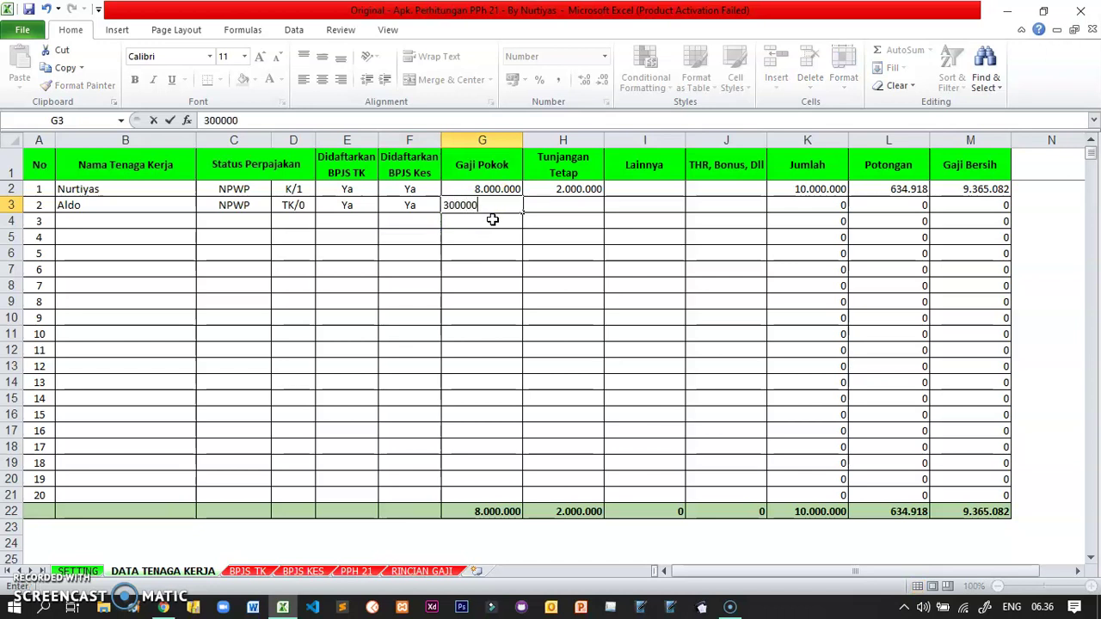
{"action": "type", "text": "000.000"}
{"action": "left_click", "coordinate": [583, 206]}
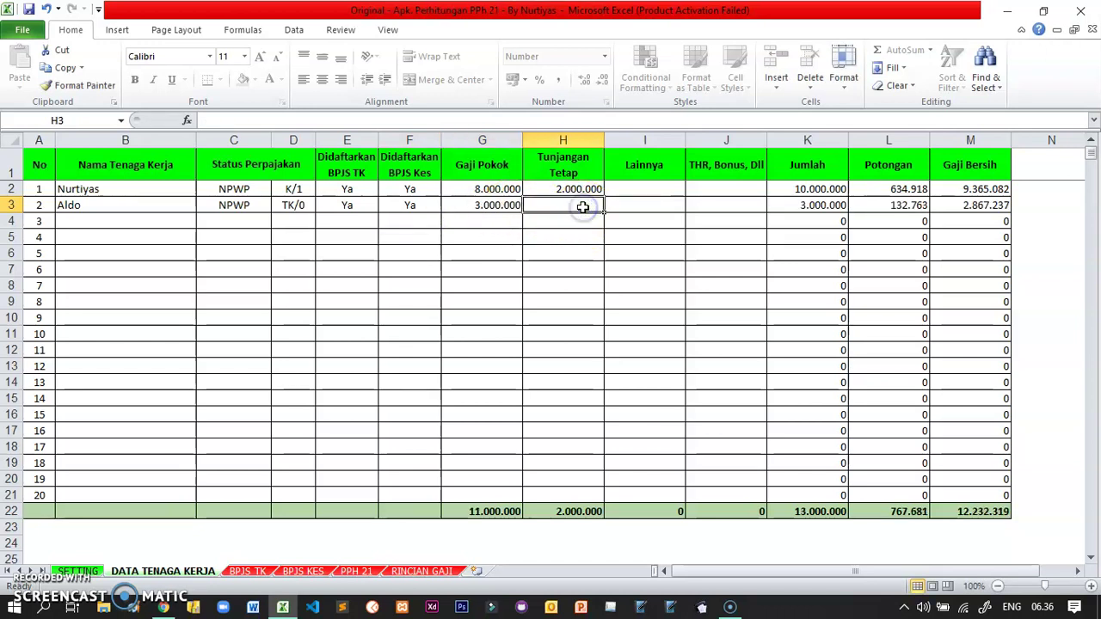
{"action": "type", "text": "500000"}
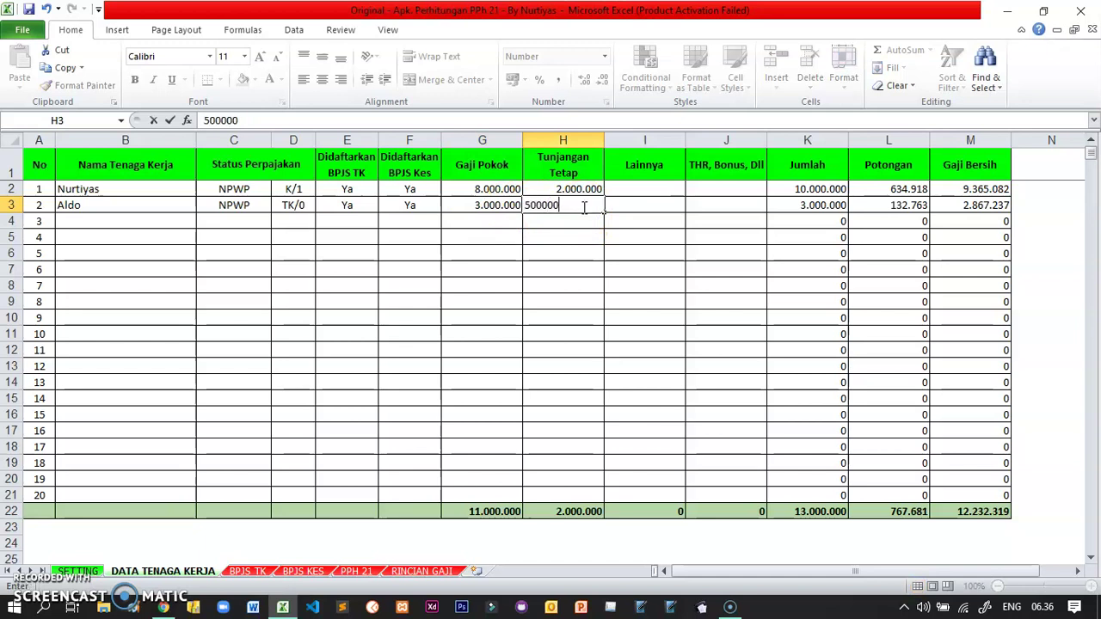
{"action": "key", "text": "Return"}
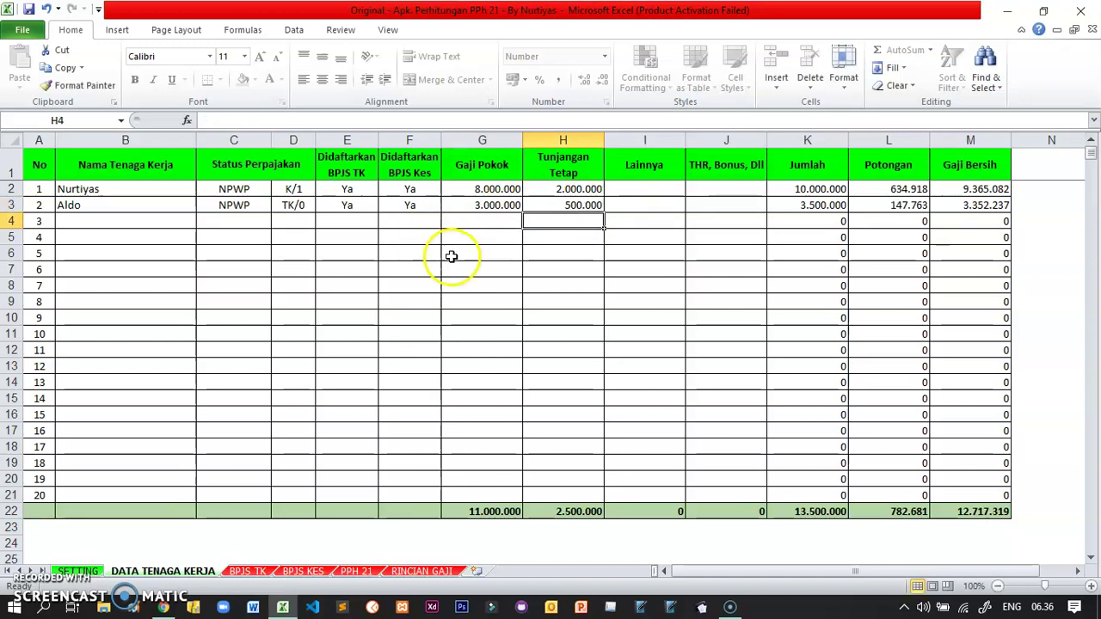
- Compare Batas Minimal Upah under BPJS KESEHATAN on the SETTING sheet with the second employee's Jumlah on DATA TENAGA KERJA
{"action": "left_click", "coordinate": [82, 571]}
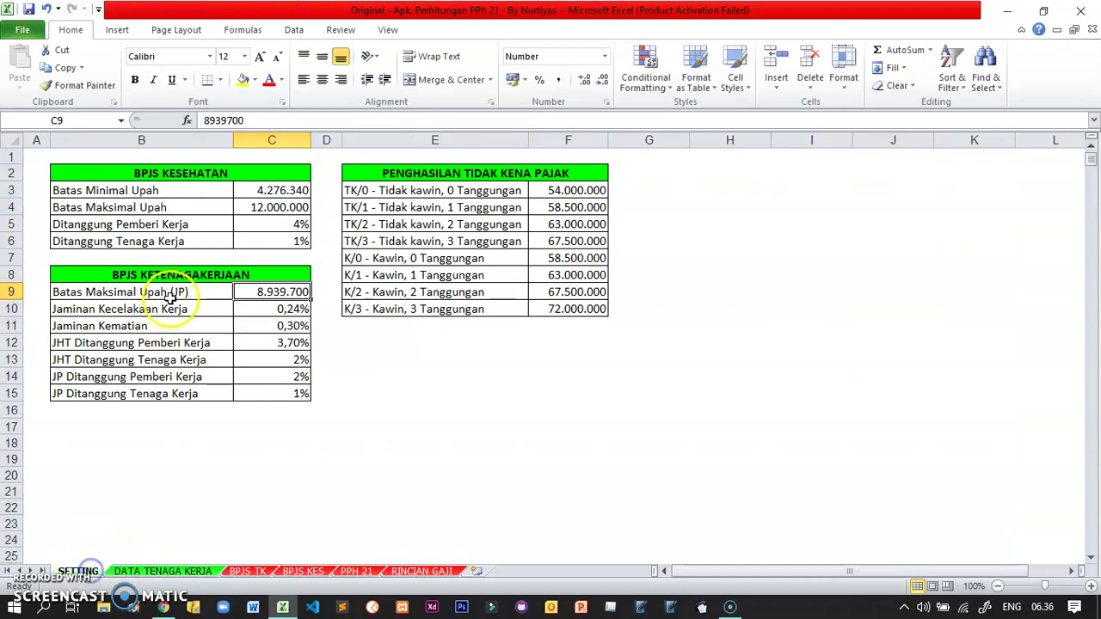
{"action": "left_click", "coordinate": [297, 190]}
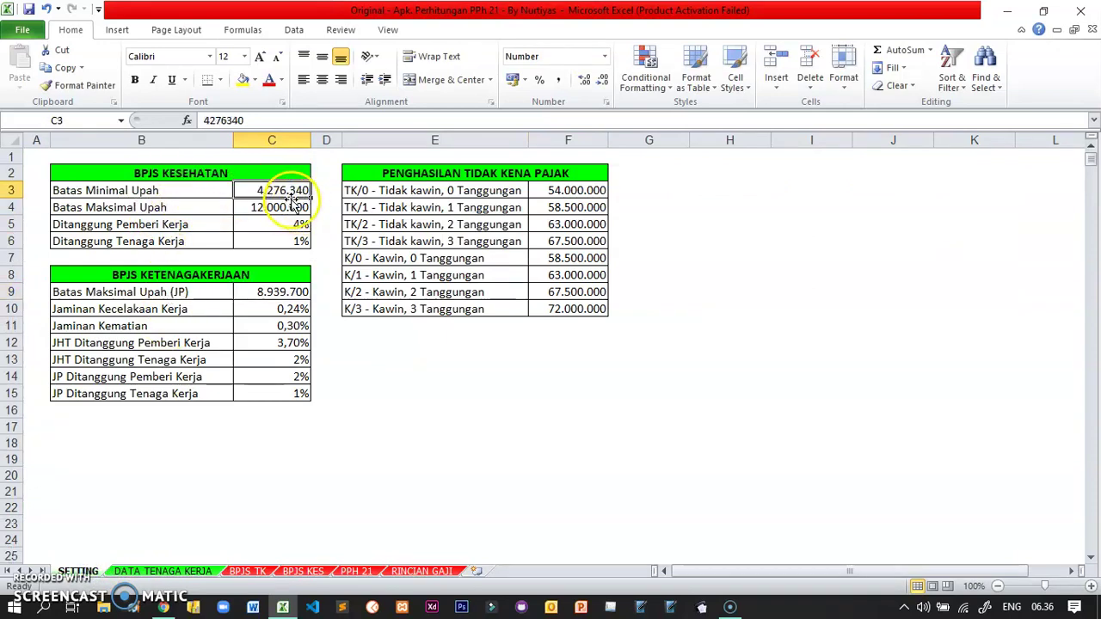
{"action": "left_click", "coordinate": [142, 572]}
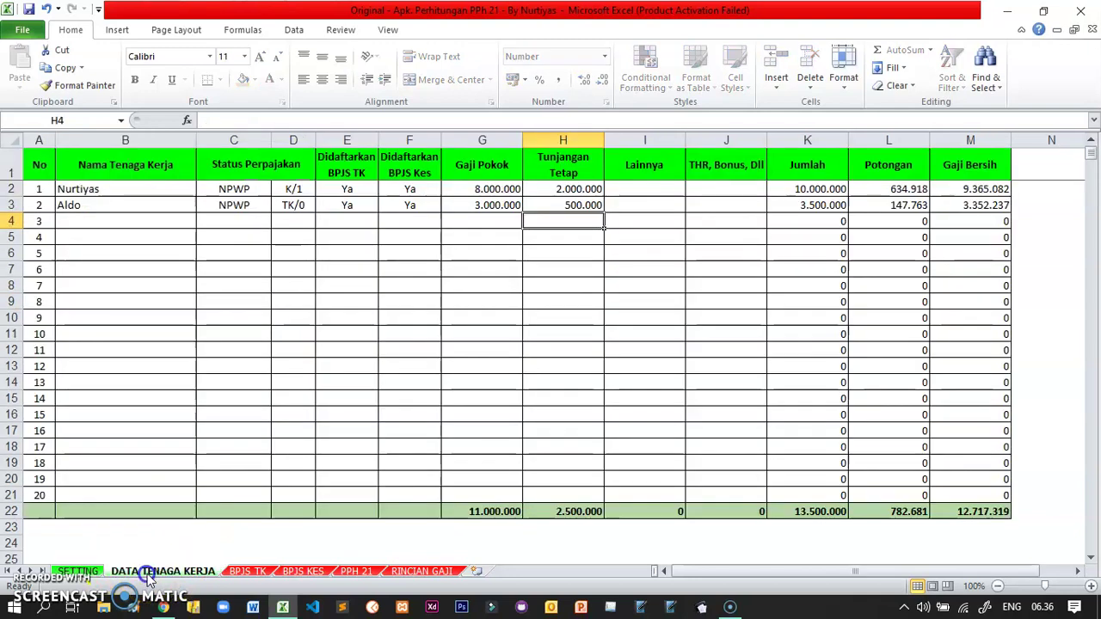
{"action": "left_click", "coordinate": [807, 207]}
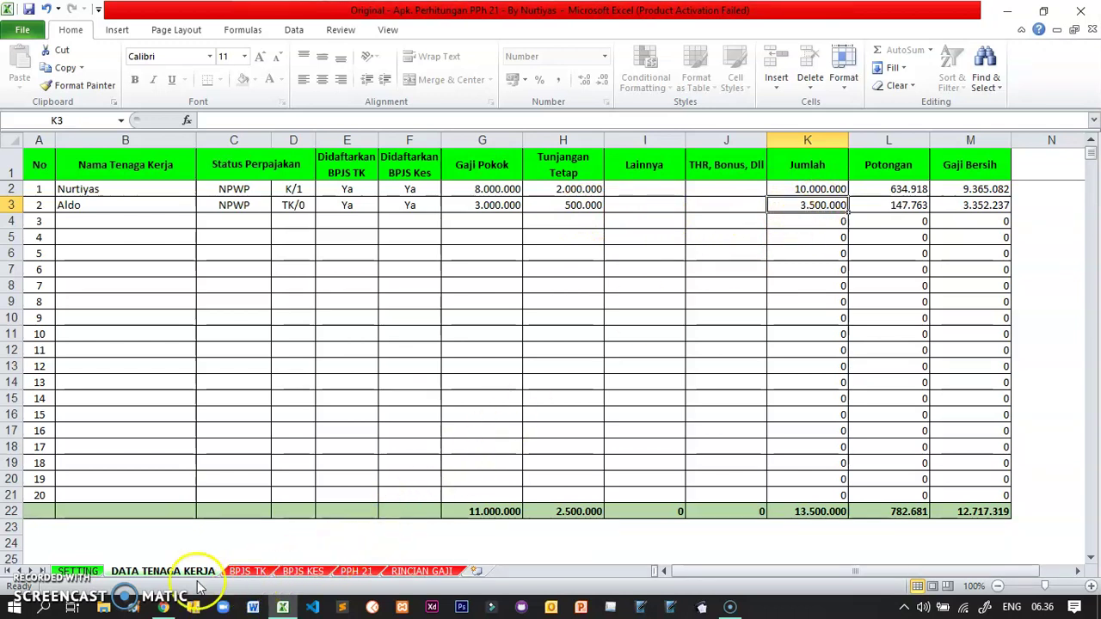
- Check the BPJS KESEHATAN Ditanggung Tenaga Kerja rate on SETTING against the second employee's Tenaga Kerja contribution on BPJS KES
{"action": "left_click", "coordinate": [102, 573]}
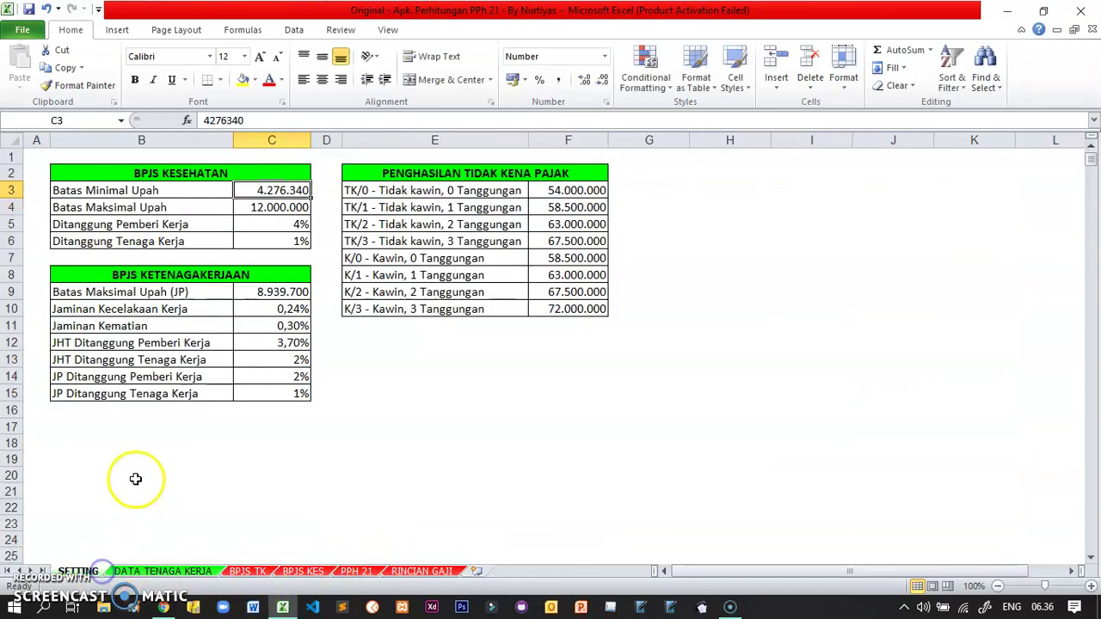
{"action": "left_click", "coordinate": [303, 243]}
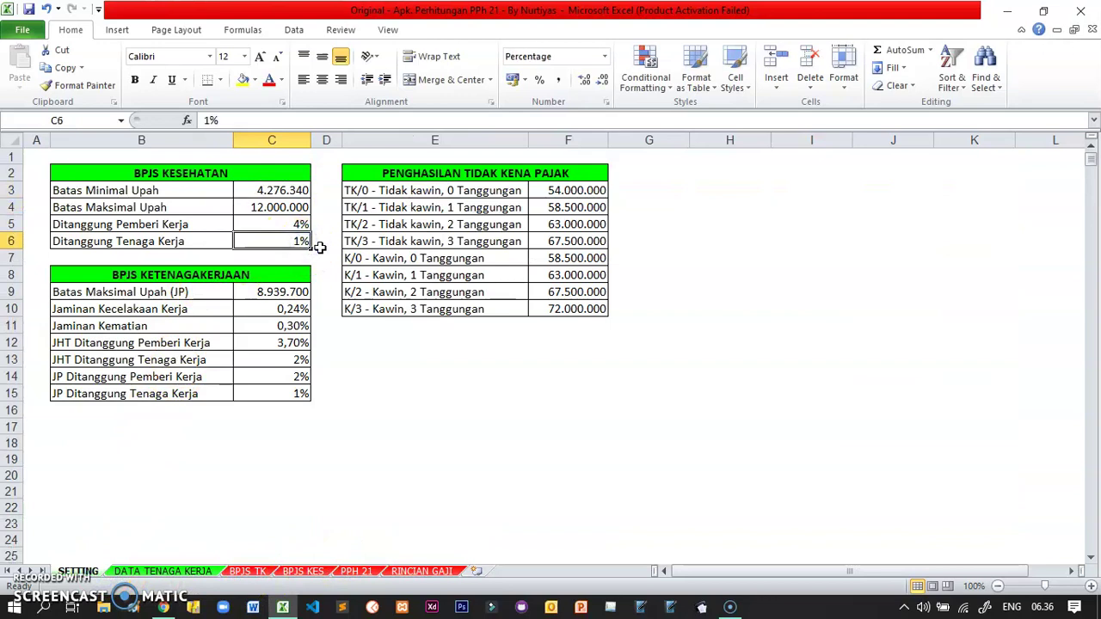
{"action": "left_click", "coordinate": [300, 571]}
{"action": "left_click", "coordinate": [434, 206]}
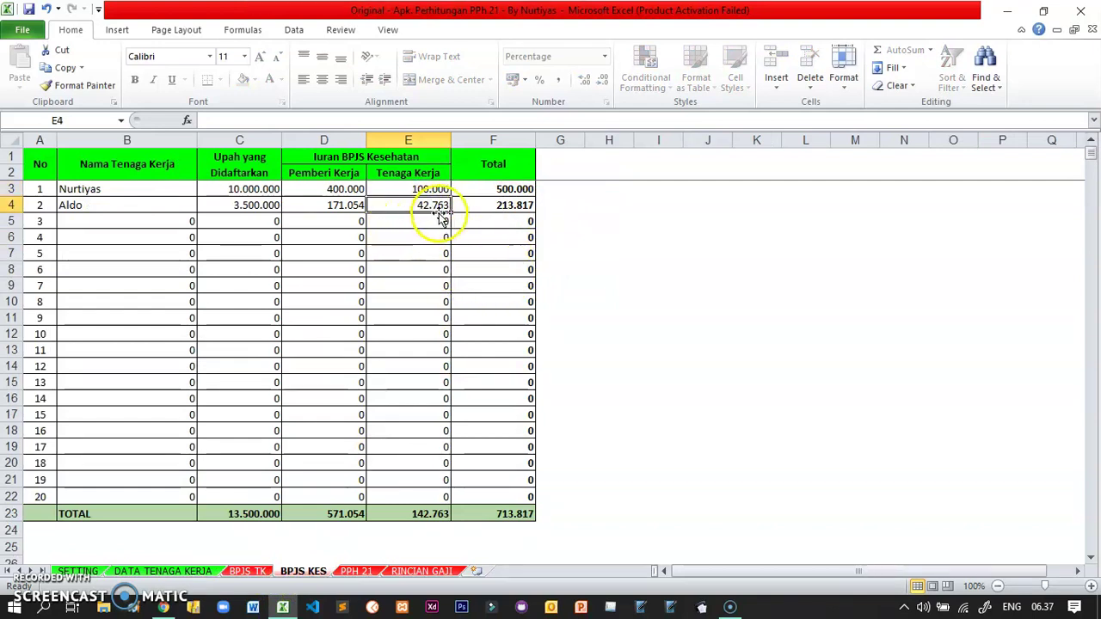
- Review Batas Minimal Upah and the Ditanggung Tenaga Kerja rate on SETTING as the basis of the BPJS KES contributions
{"action": "left_click", "coordinate": [79, 571]}
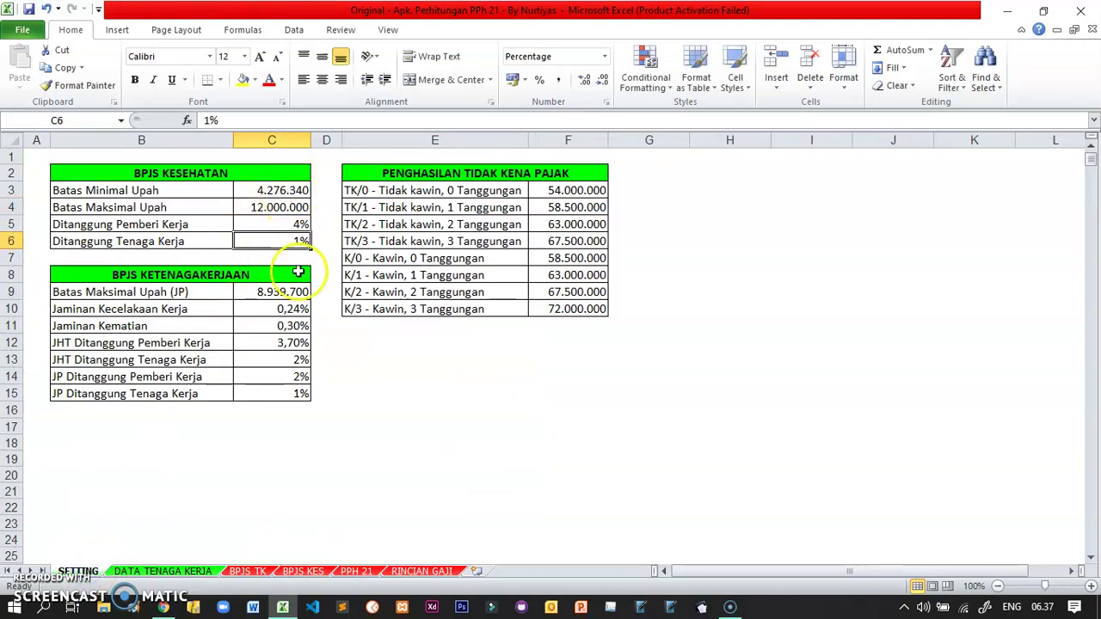
{"action": "left_click", "coordinate": [282, 193]}
{"action": "left_click", "coordinate": [293, 196]}
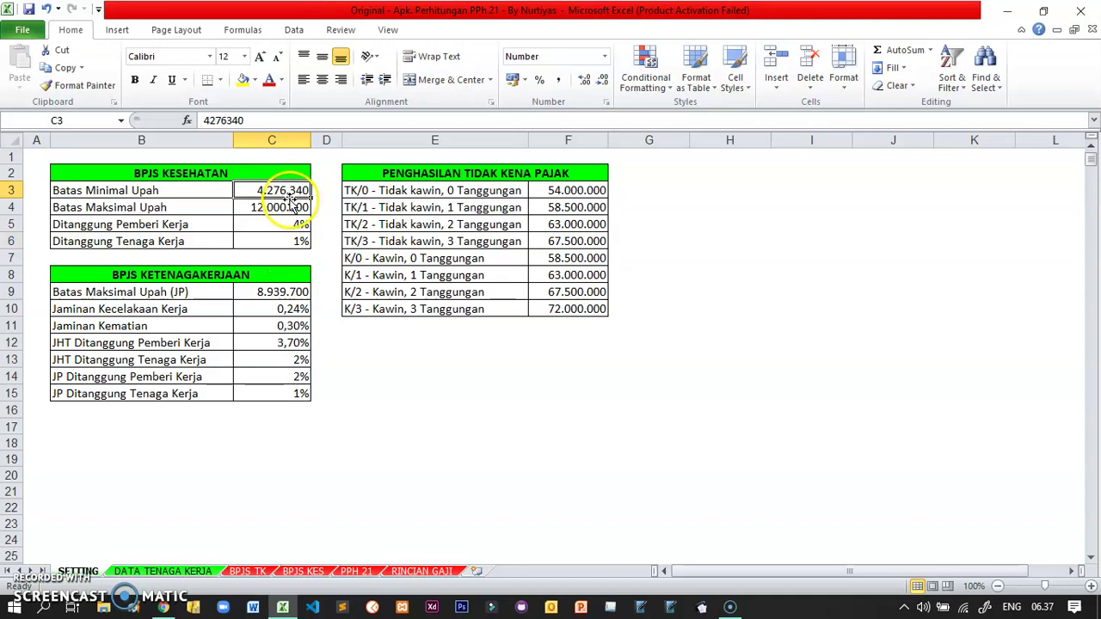
{"action": "left_click", "coordinate": [286, 241]}
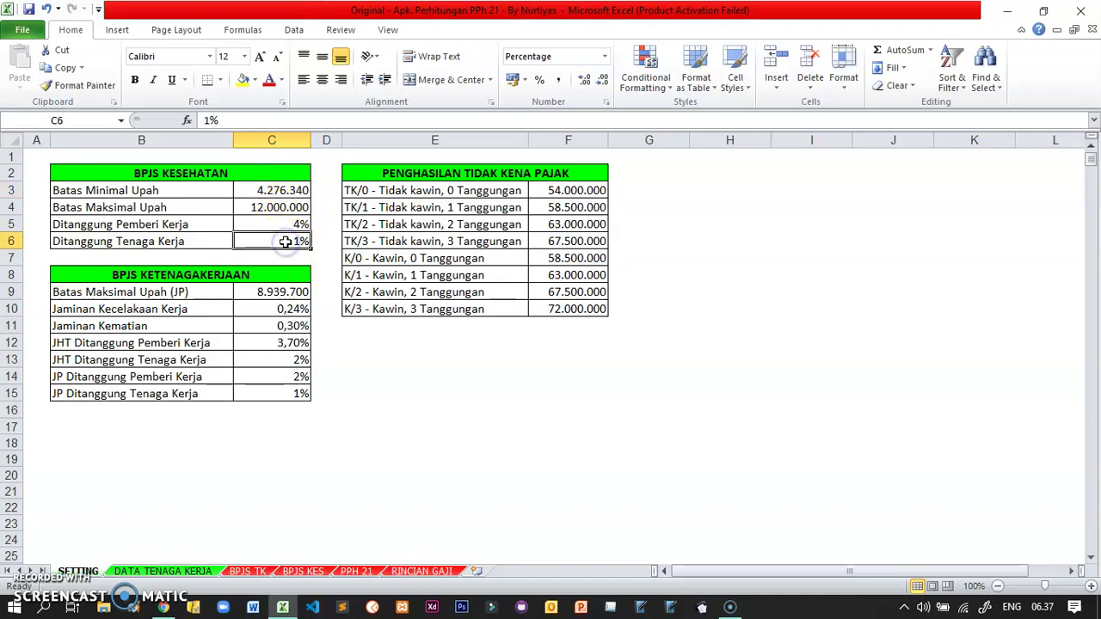
{"action": "left_click", "coordinate": [274, 193]}
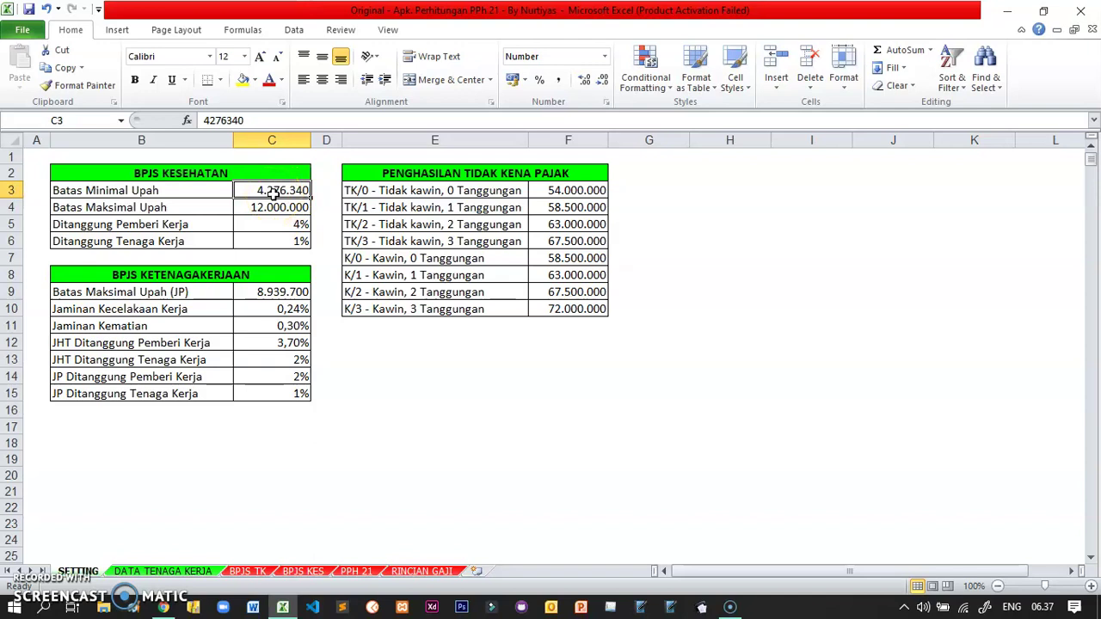
{"action": "left_click", "coordinate": [306, 572]}
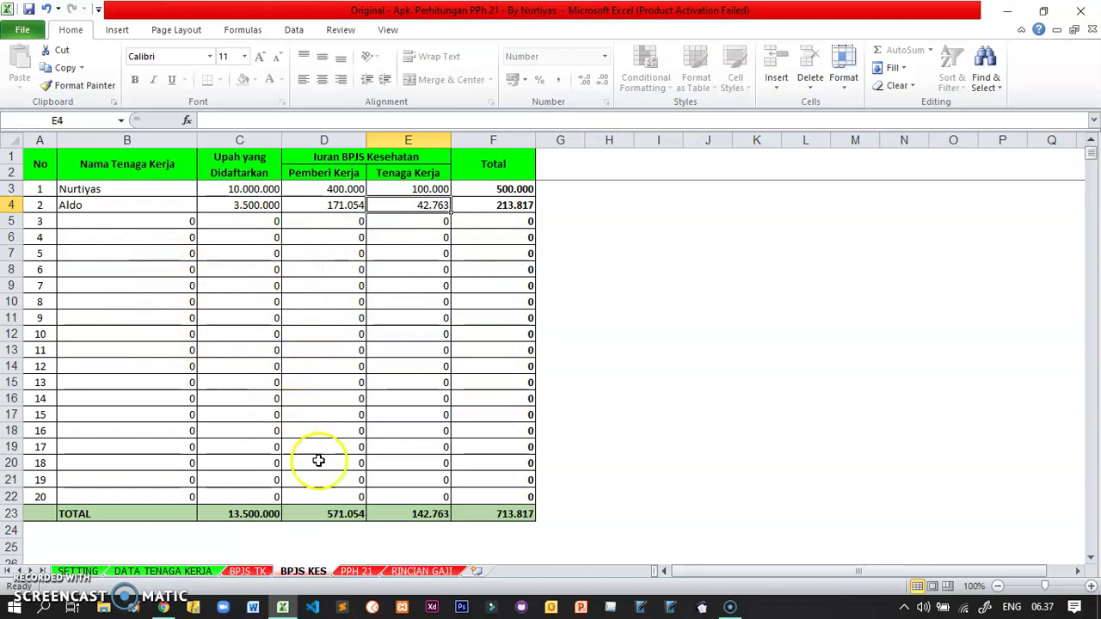
- Examine the second employee's row on the PPH 21 sheet from the employer-paid contributions through to PPh Terhutang Bulanan
{"action": "left_click", "coordinate": [358, 573]}
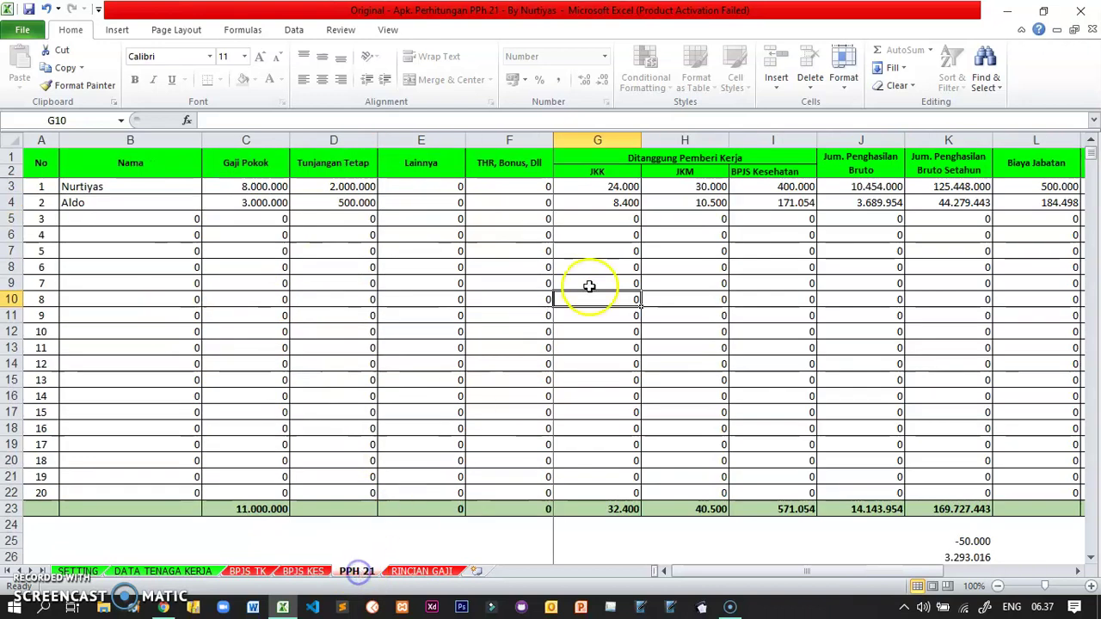
{"action": "left_click", "coordinate": [688, 206]}
{"action": "key", "text": "Right"}
{"action": "key", "text": "Right"}
{"action": "key", "text": "Right"}
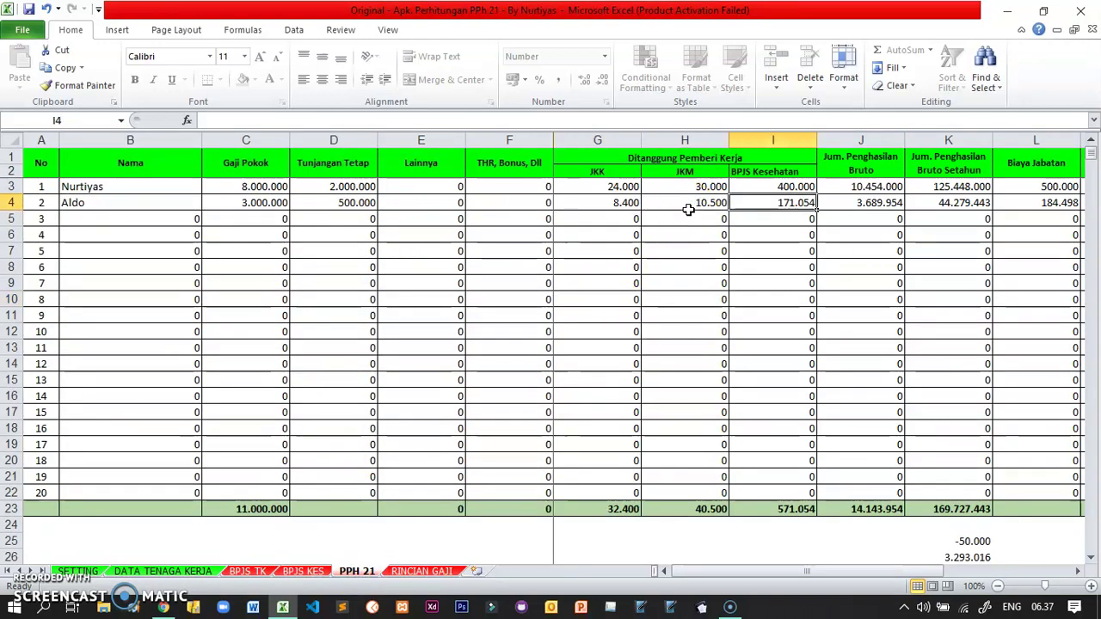
{"action": "key", "text": "Right"}
{"action": "key", "text": "Right"}
{"action": "key", "text": "Right"}
{"action": "key", "text": "Right"}
{"action": "key", "text": "Right"}
{"action": "key", "text": "Right"}
{"action": "key", "text": "Right"}
{"action": "key", "text": "Right"}
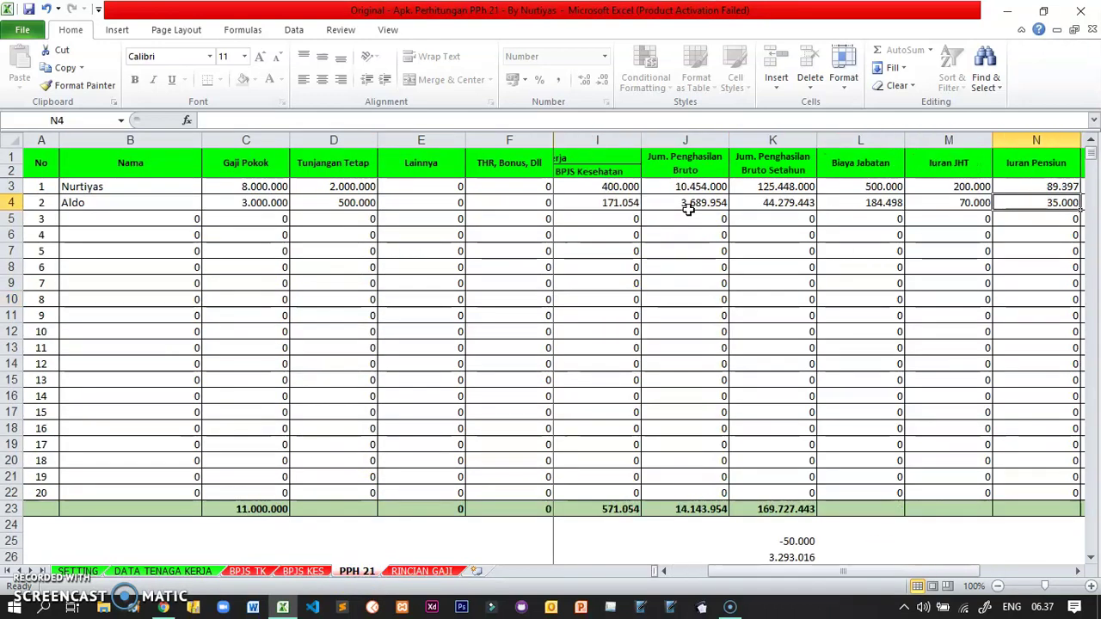
{"action": "key", "text": "Left"}
{"action": "key", "text": "Left"}
{"action": "key", "text": "Left"}
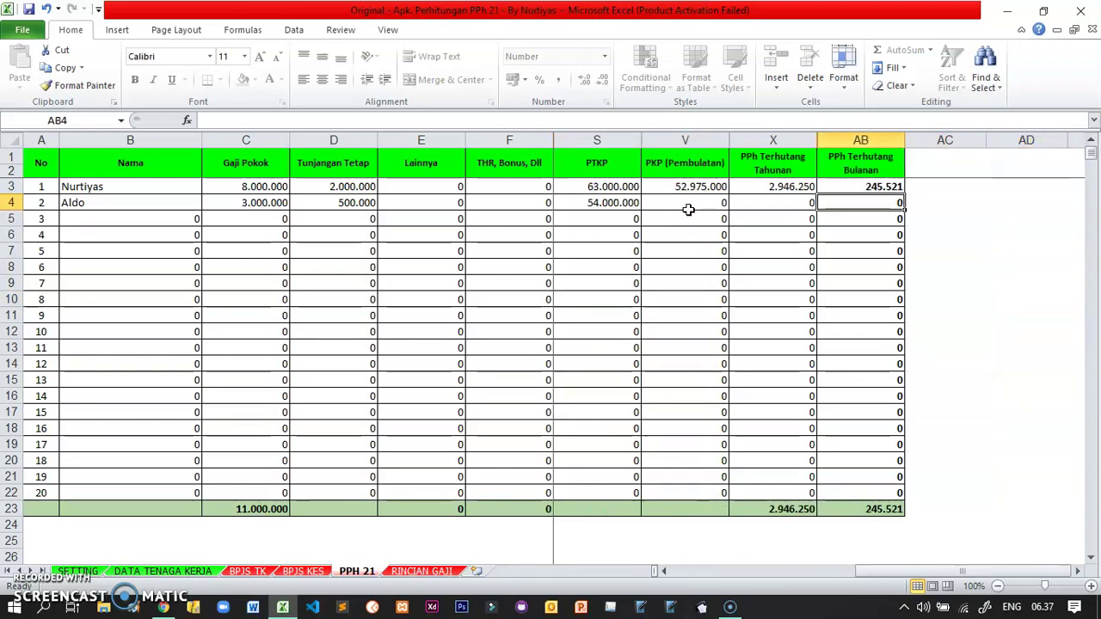
- Compare both employees' PPh Terhutang Bulanan and check the second employee's PTKP, and view the salary breakdown on RINCIAN GAJI
{"action": "key", "text": "Up"}
{"action": "key", "text": "Right"}
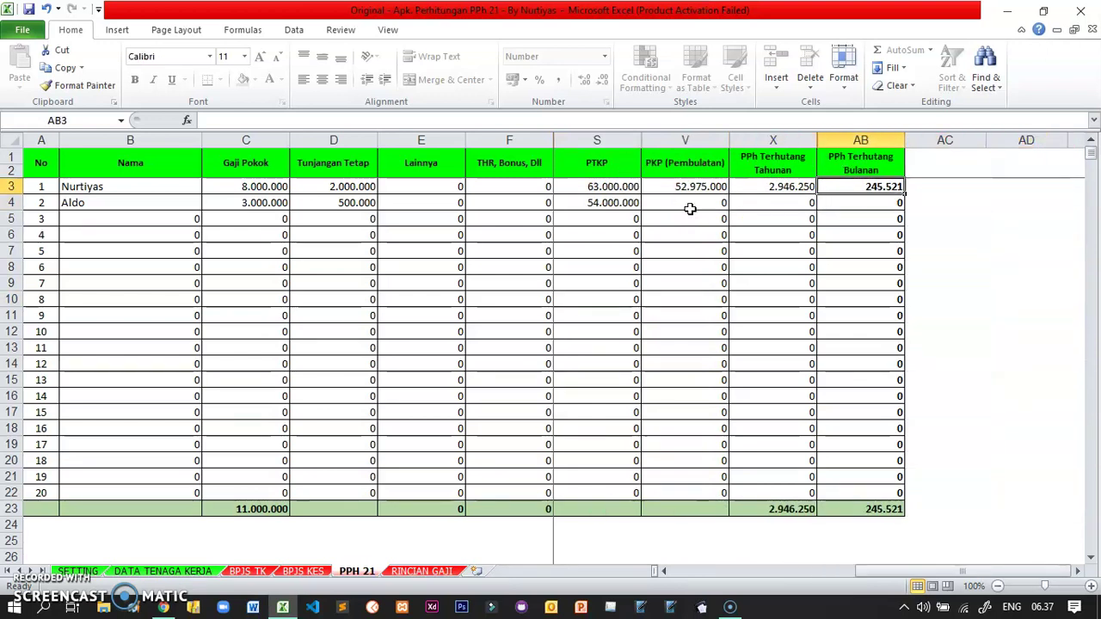
{"action": "left_click", "coordinate": [863, 194]}
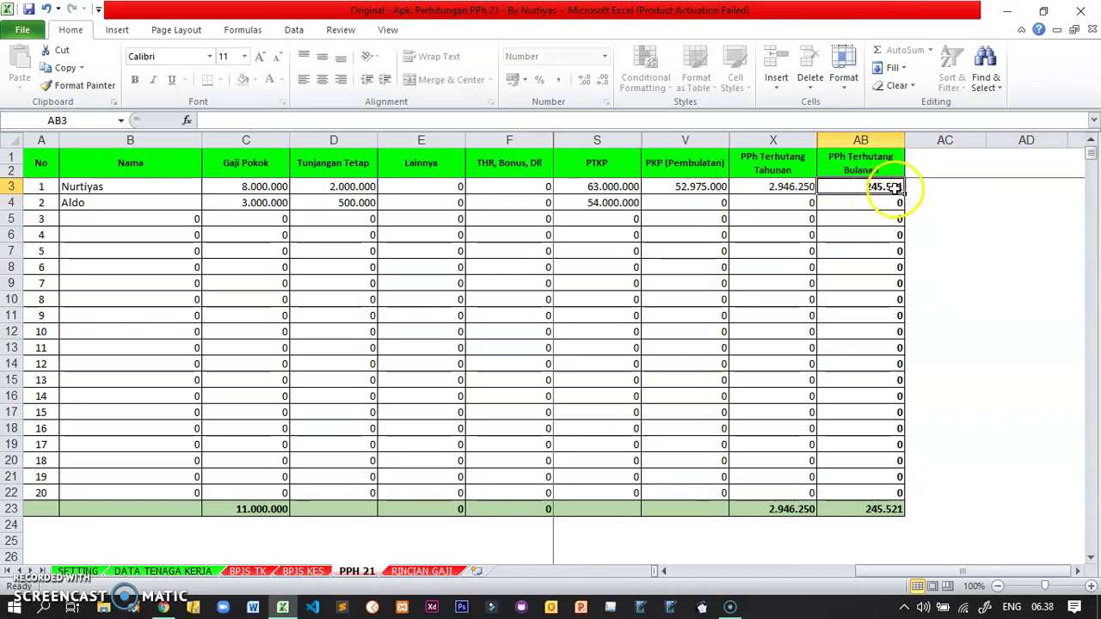
{"action": "left_click", "coordinate": [887, 207]}
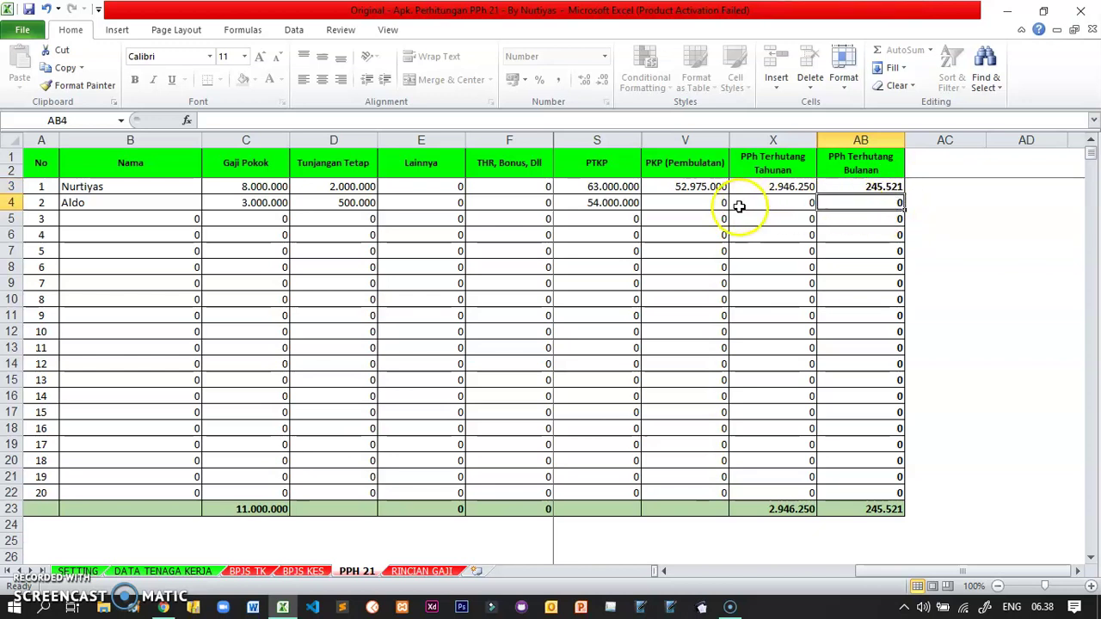
{"action": "left_click", "coordinate": [611, 205]}
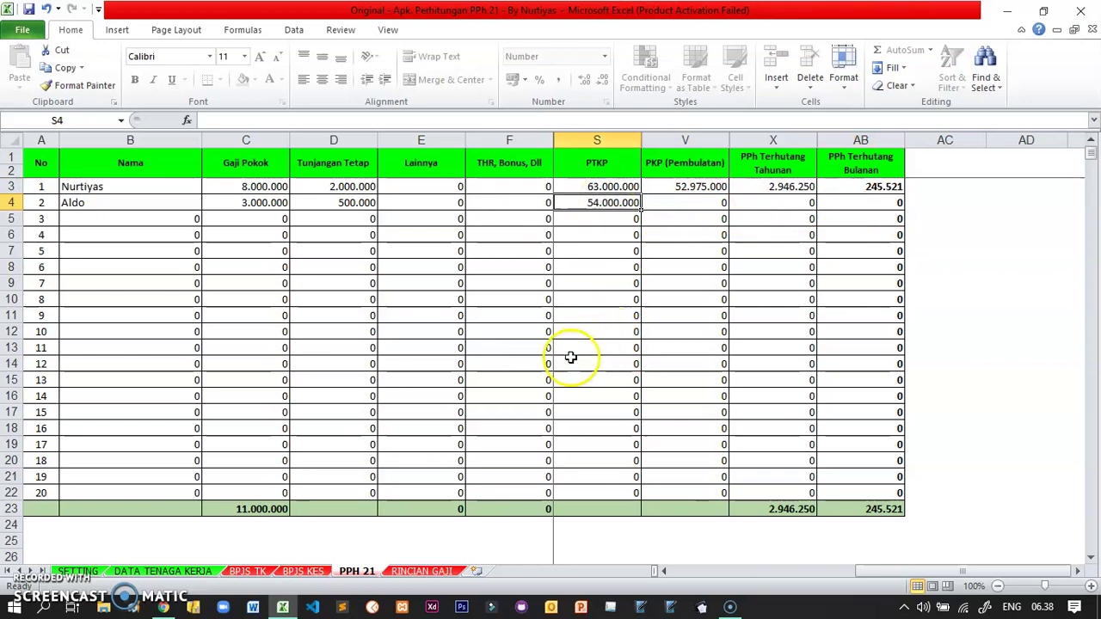
{"action": "left_click", "coordinate": [421, 571]}
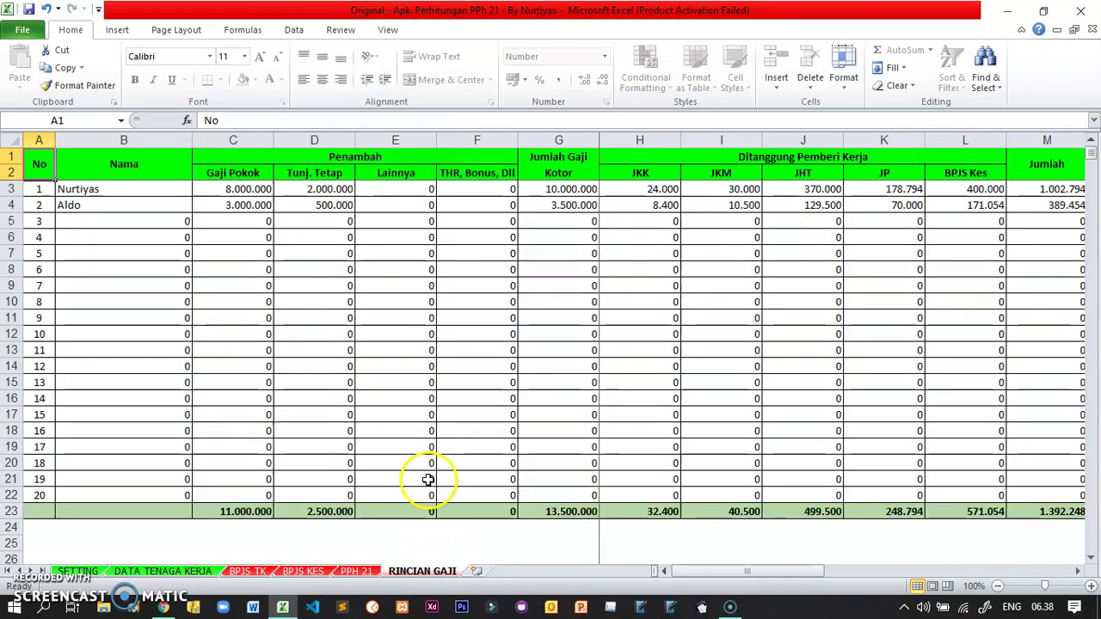
- Review the BPJS KESEHATAN entries and the PENGHASILAN TIDAK KENA PAJAK table on the SETTING sheet
{"action": "left_click", "coordinate": [79, 571]}
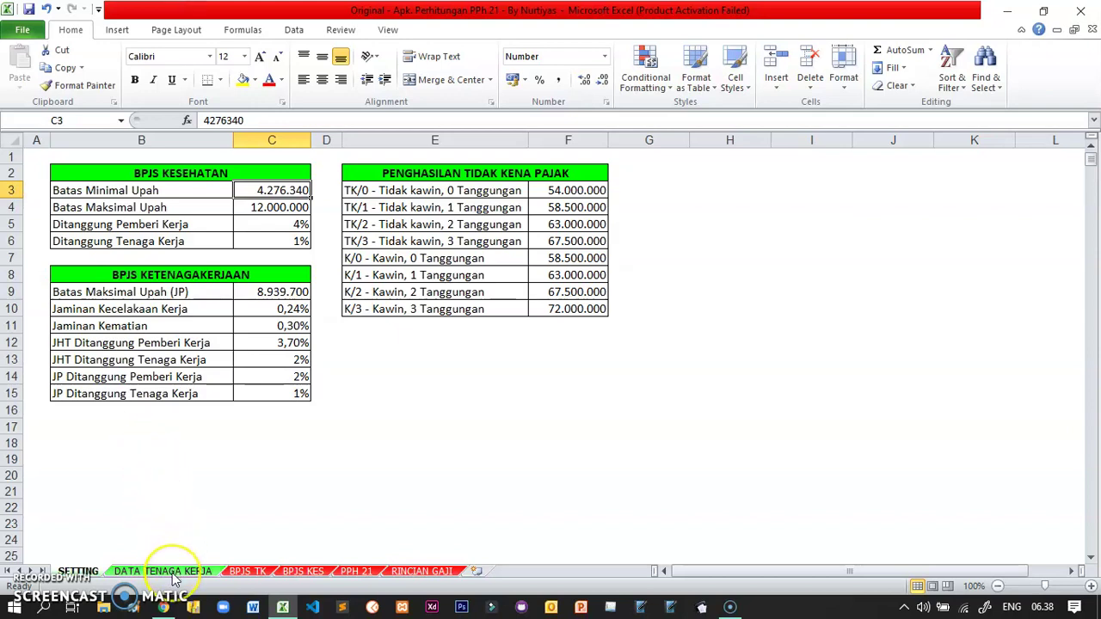
{"action": "left_click", "coordinate": [84, 173]}
{"action": "left_click", "coordinate": [396, 173]}
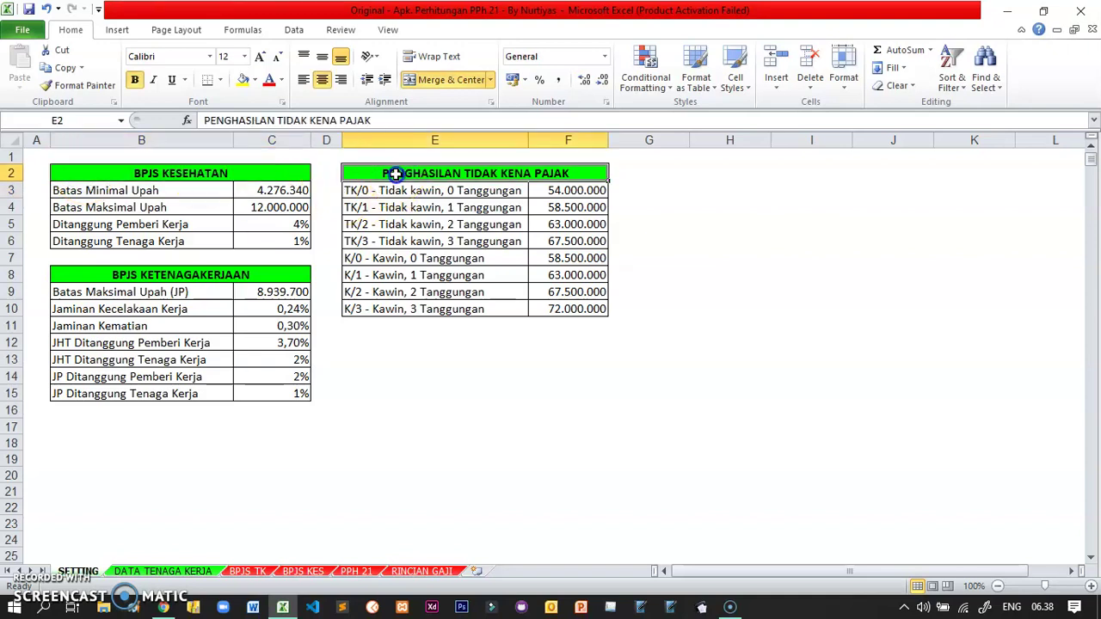
{"action": "left_click", "coordinate": [255, 172]}
{"action": "left_click", "coordinate": [163, 186]}
{"action": "left_click", "coordinate": [148, 210]}
{"action": "left_click", "coordinate": [148, 225]}
{"action": "left_click", "coordinate": [154, 243]}
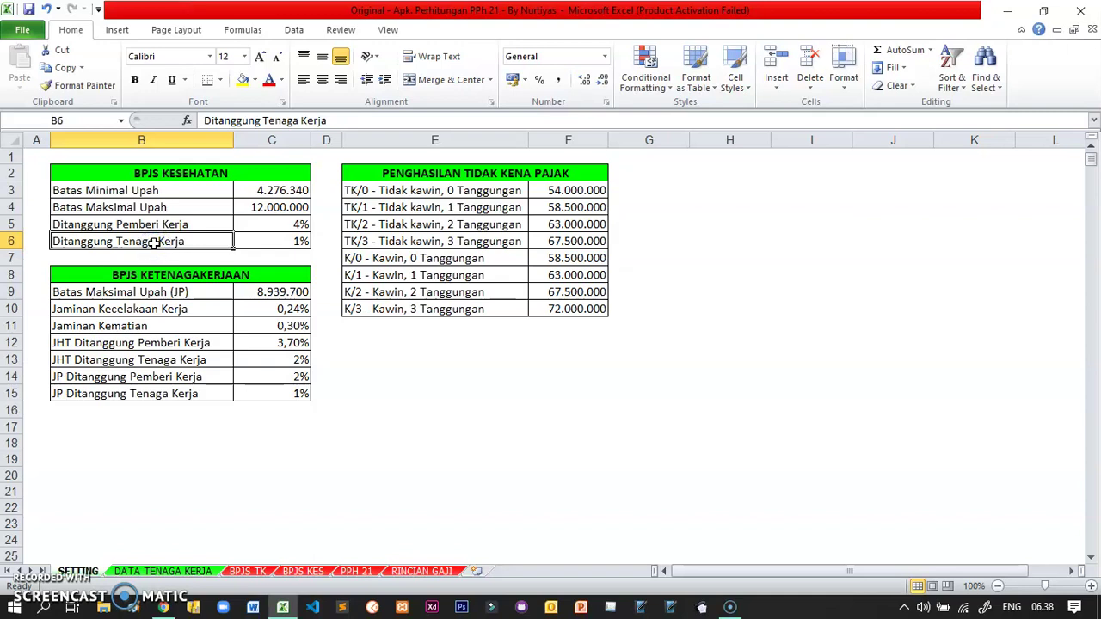
- Look over the employee data on the DATA TENAGA KERJA sheet and briefly view BPJS TK
{"action": "left_click", "coordinate": [159, 572]}
{"action": "scroll", "coordinate": [188, 418], "scroll_direction": "down", "scroll_amount": 2}
{"action": "scroll", "coordinate": [188, 418], "scroll_direction": "up", "scroll_amount": 2}
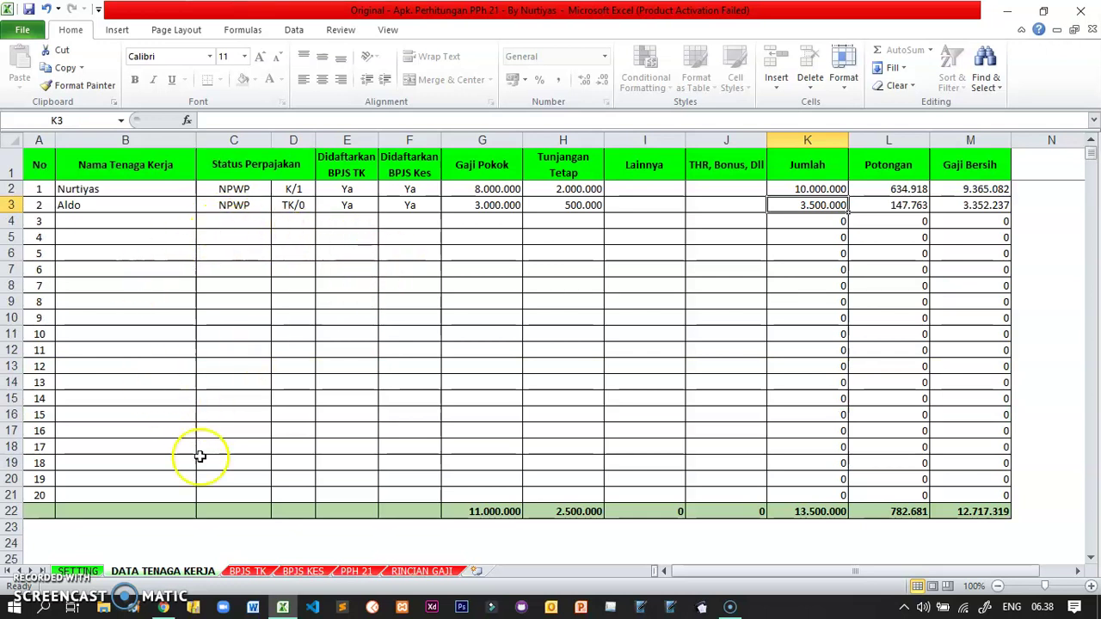
{"action": "left_click", "coordinate": [248, 572]}
{"action": "left_click", "coordinate": [207, 572]}
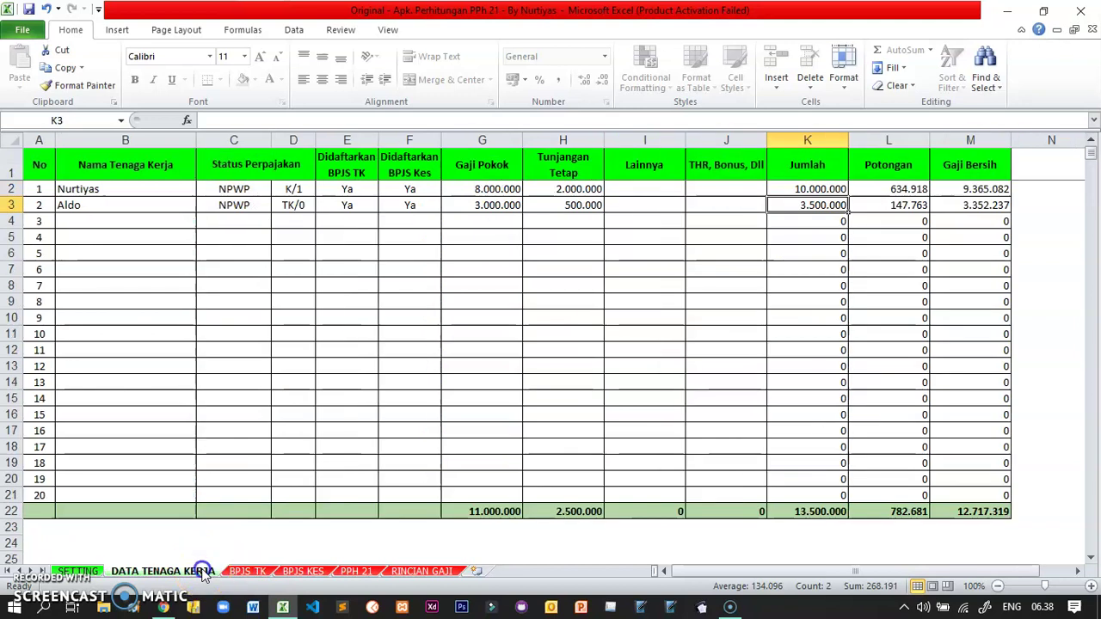